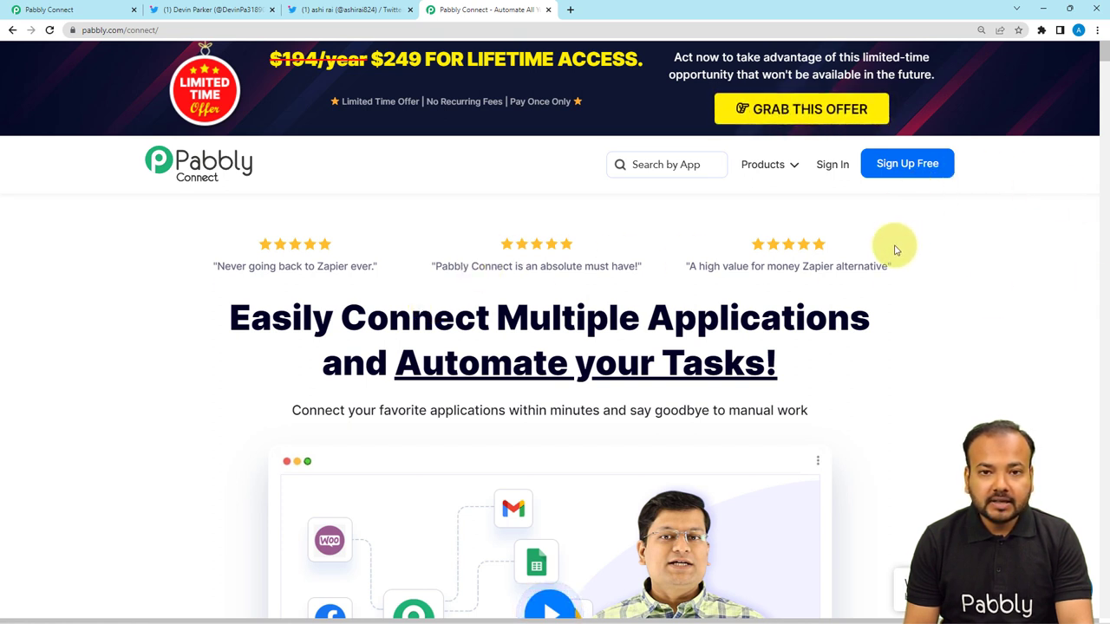
Step: From the Pabbly Connect dashboard, create a new workflow named "Tweet From Multiple Twitter Accounts"
left_click(57, 9)
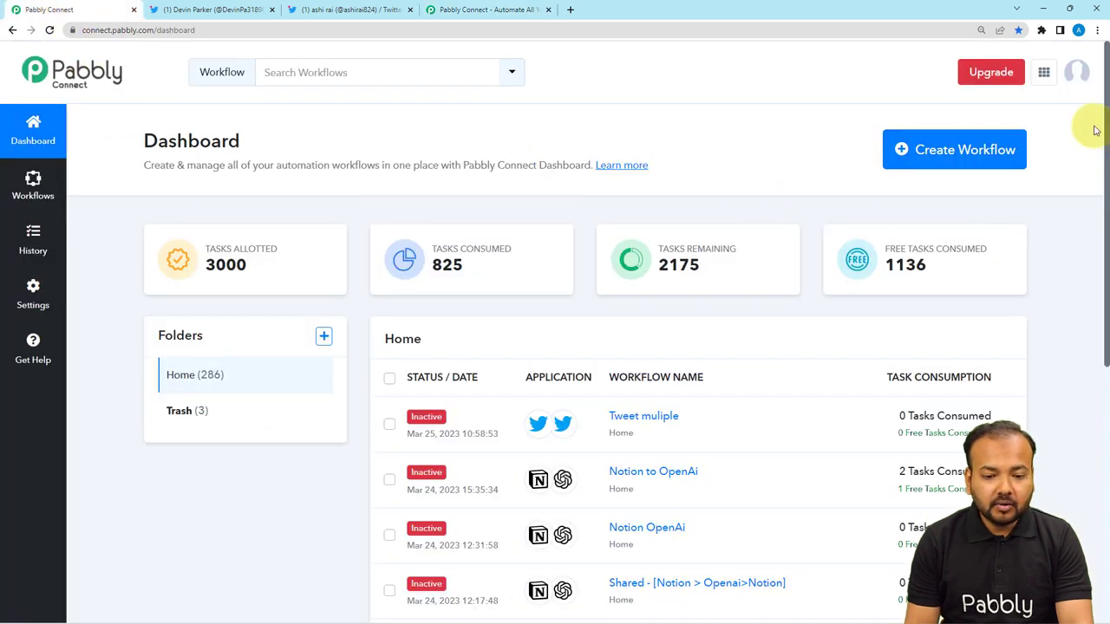
left_click(924, 169)
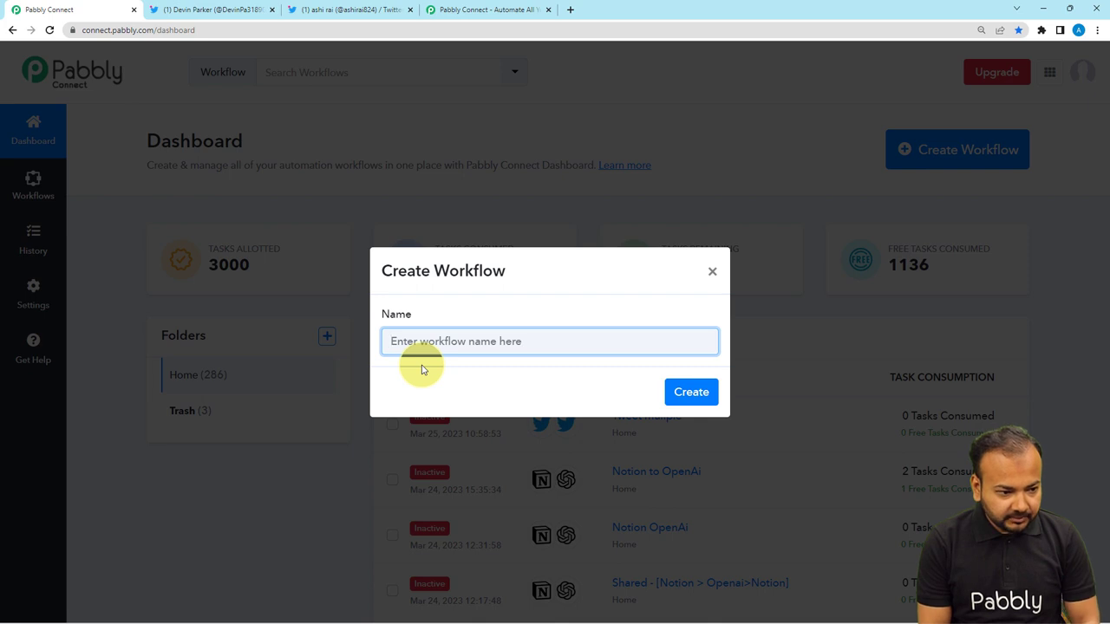
type("Tweet From Multiple Twitter Accounts")
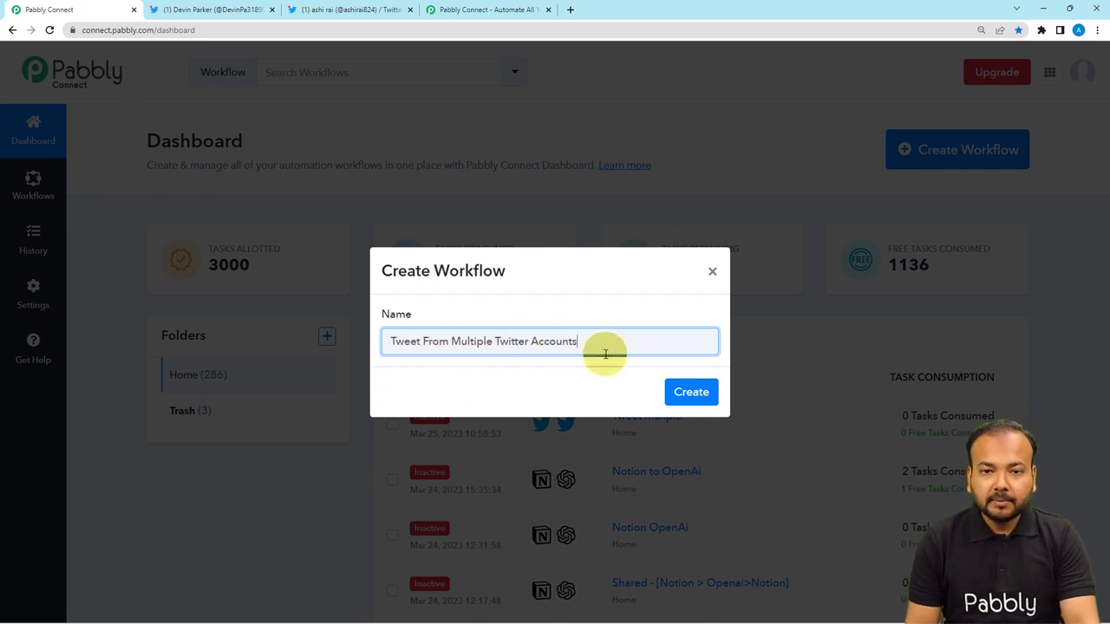
left_click(691, 394)
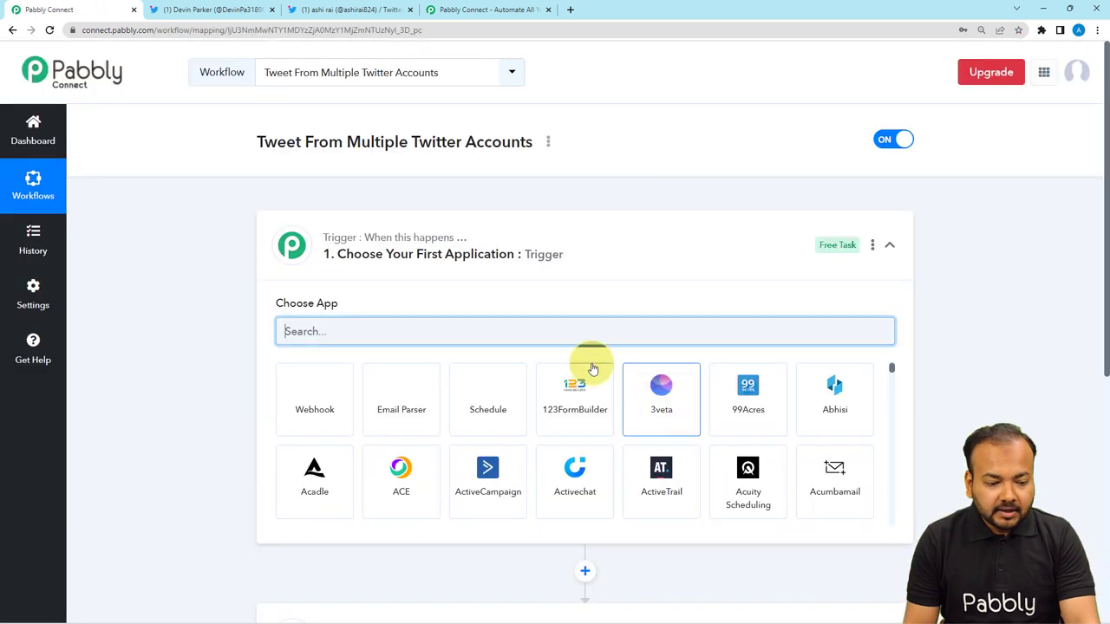
left_click(401, 236)
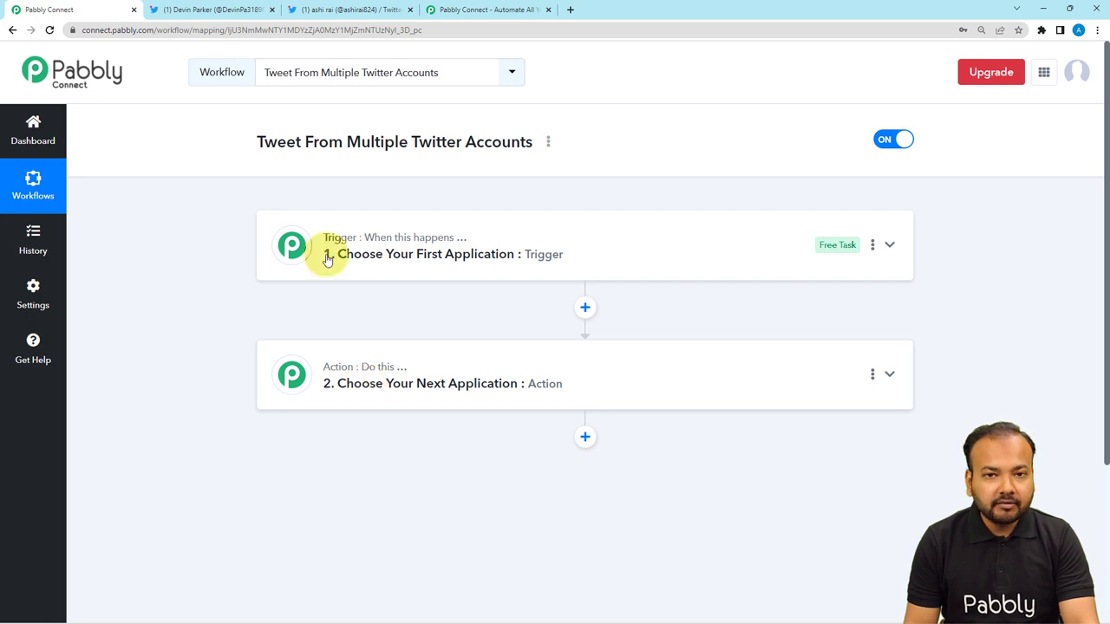
left_click(363, 271)
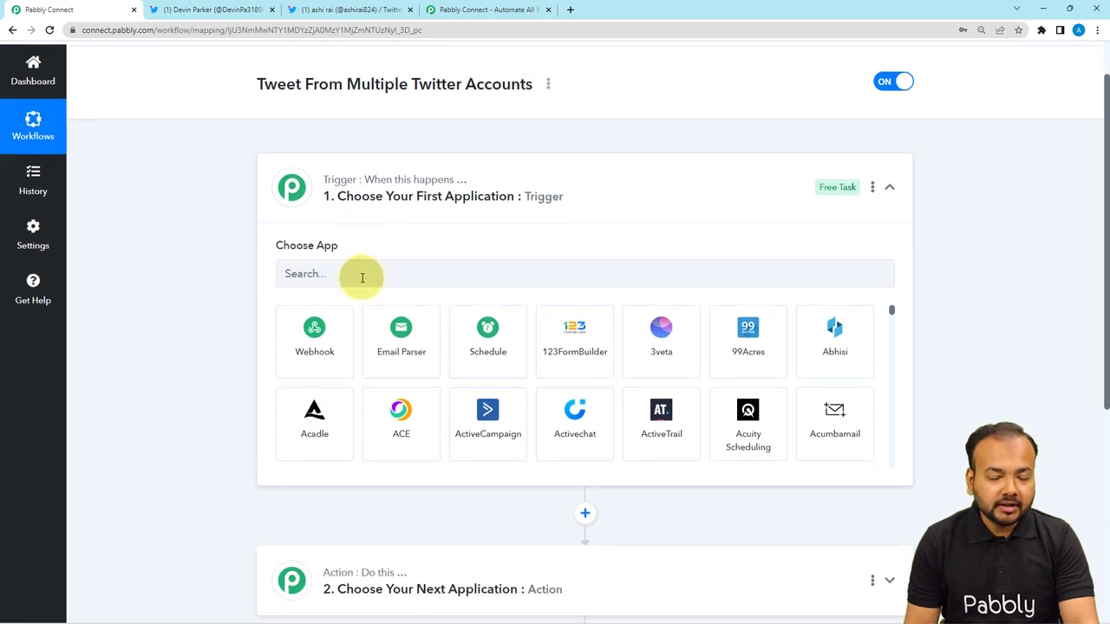
left_click(384, 206)
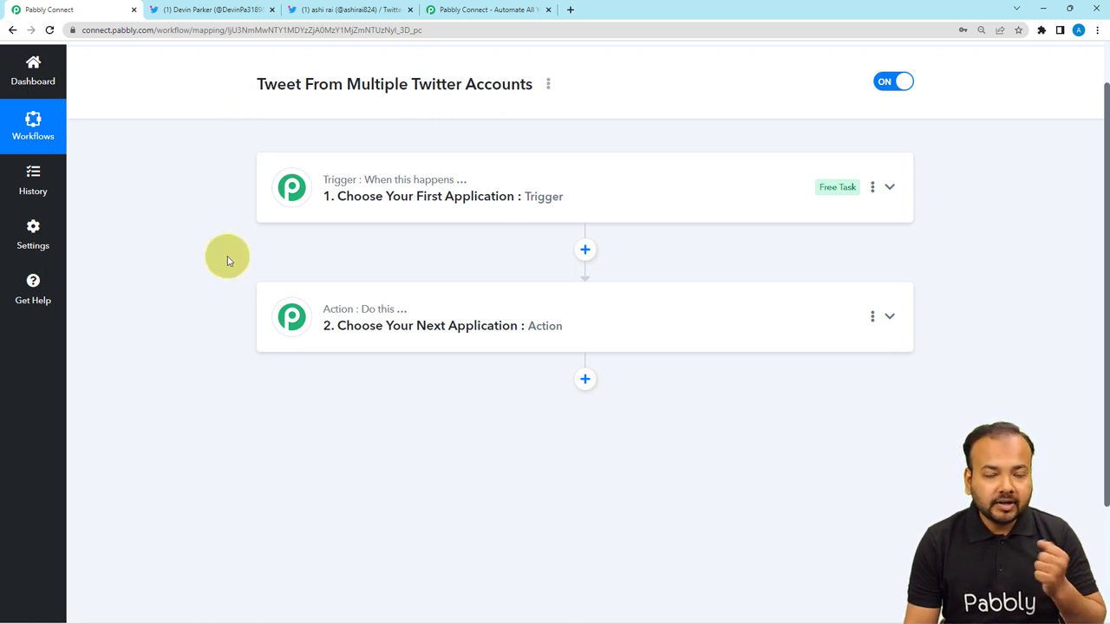
left_click(407, 189)
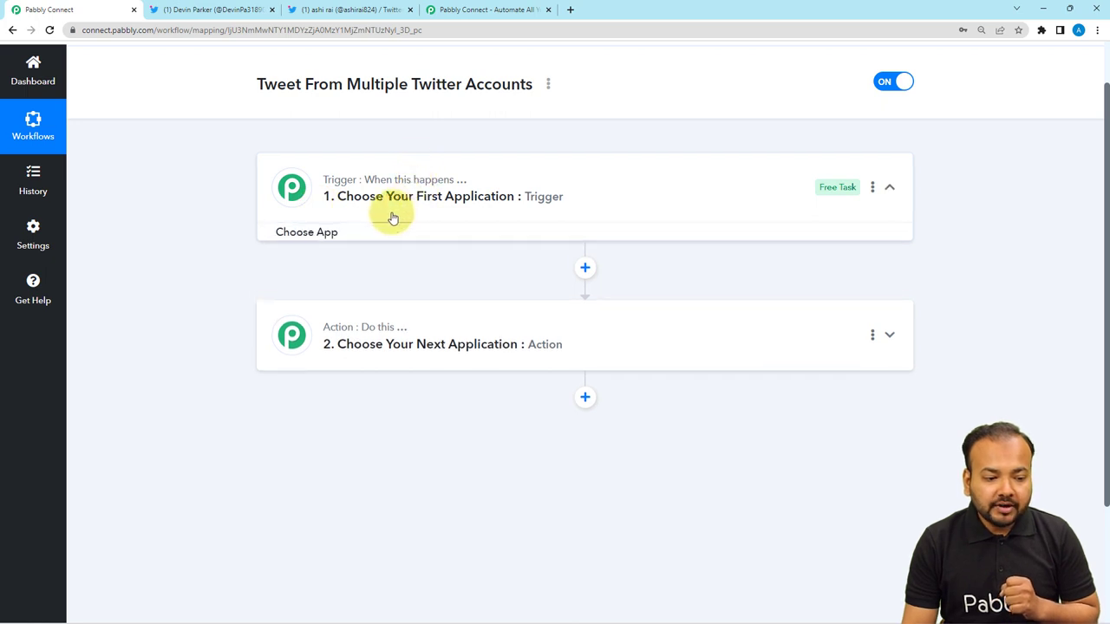
Step: Choose Twitter as the workflow's trigger application and New Tweet as its trigger event
scroll(329, 270, "down", 1)
left_click(326, 217)
type("twi")
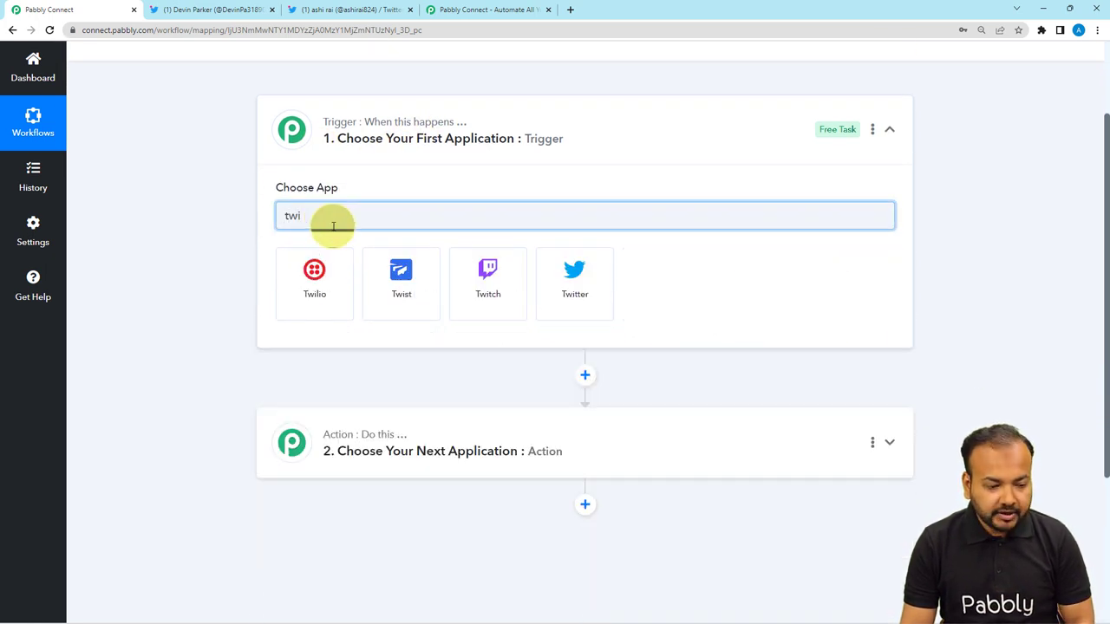
left_click(573, 280)
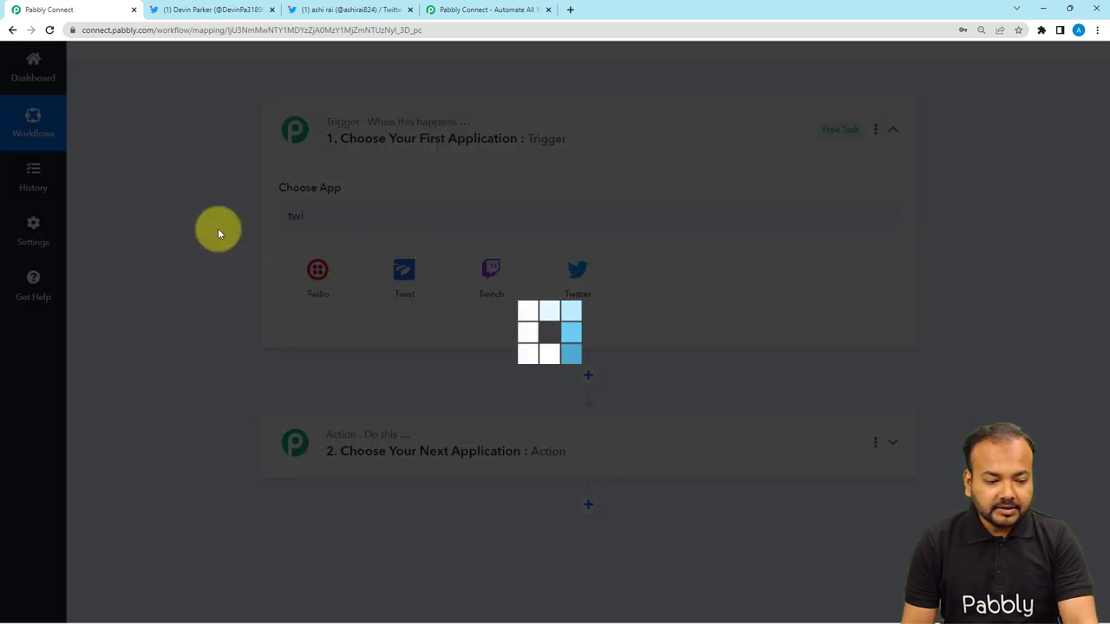
scroll(292, 198, "down", 1)
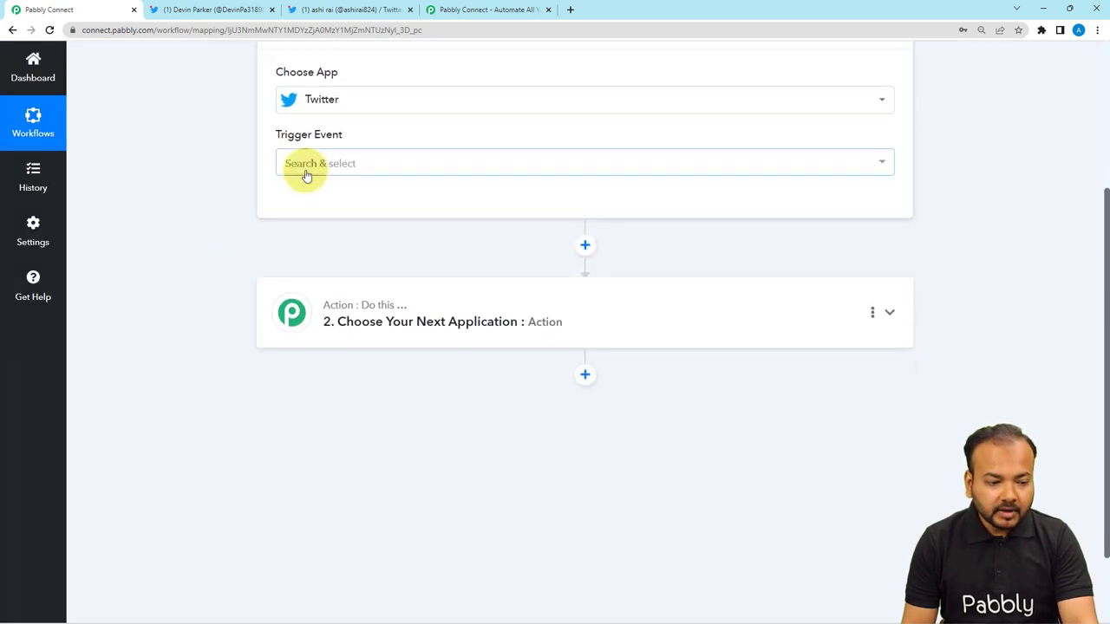
left_click(302, 165)
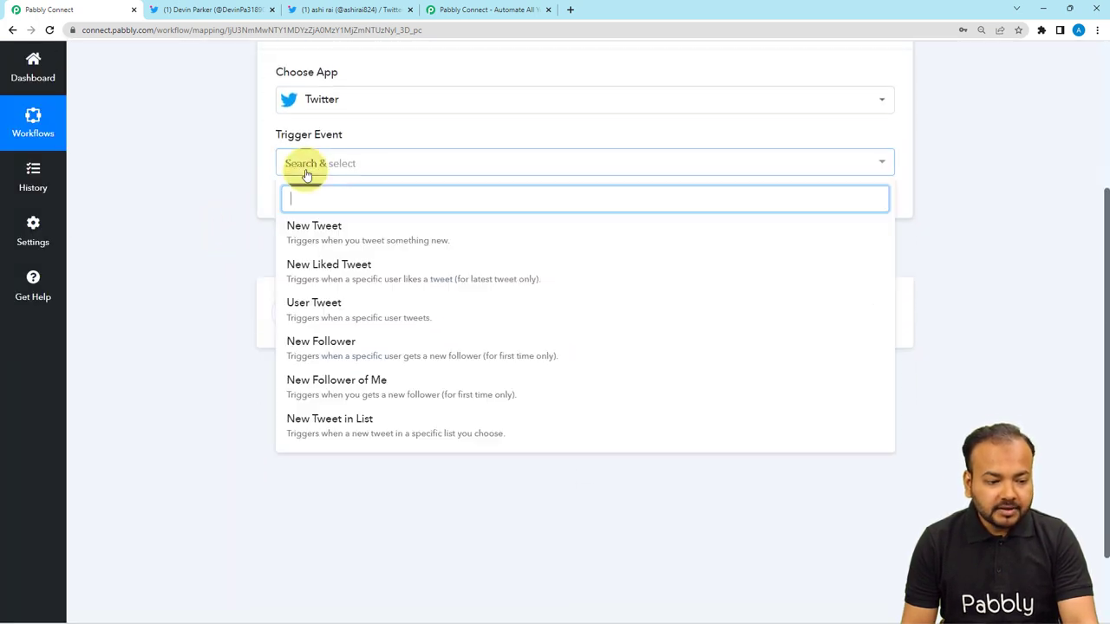
left_click(301, 227)
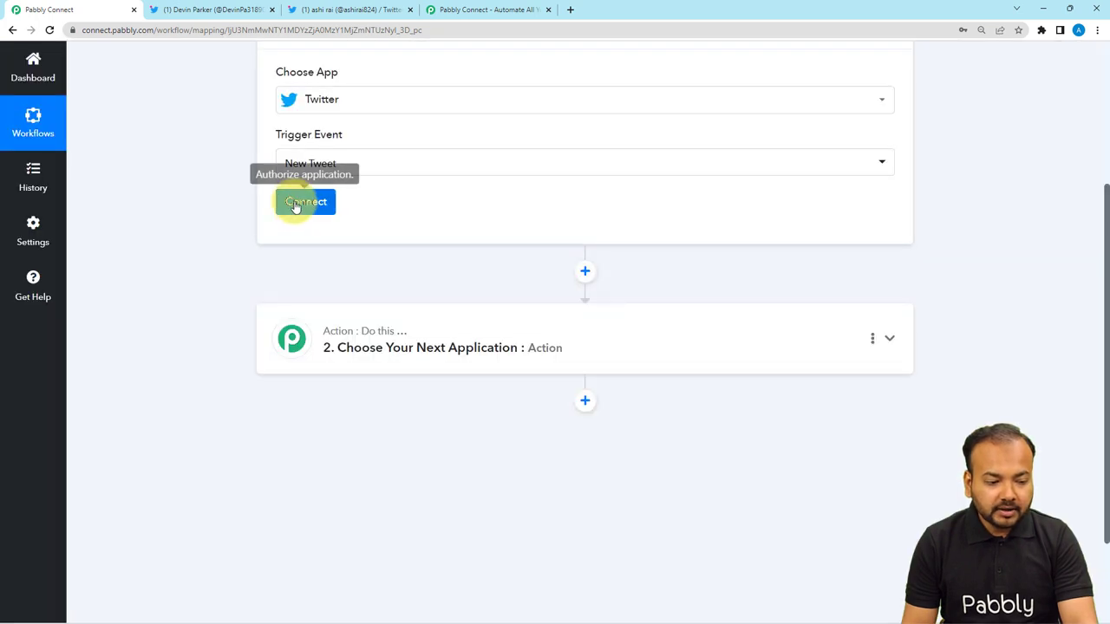
Step: Connect the trigger through a new Twitter connection and authorize Pabbly Connect to access the Twitter account
left_click(294, 202)
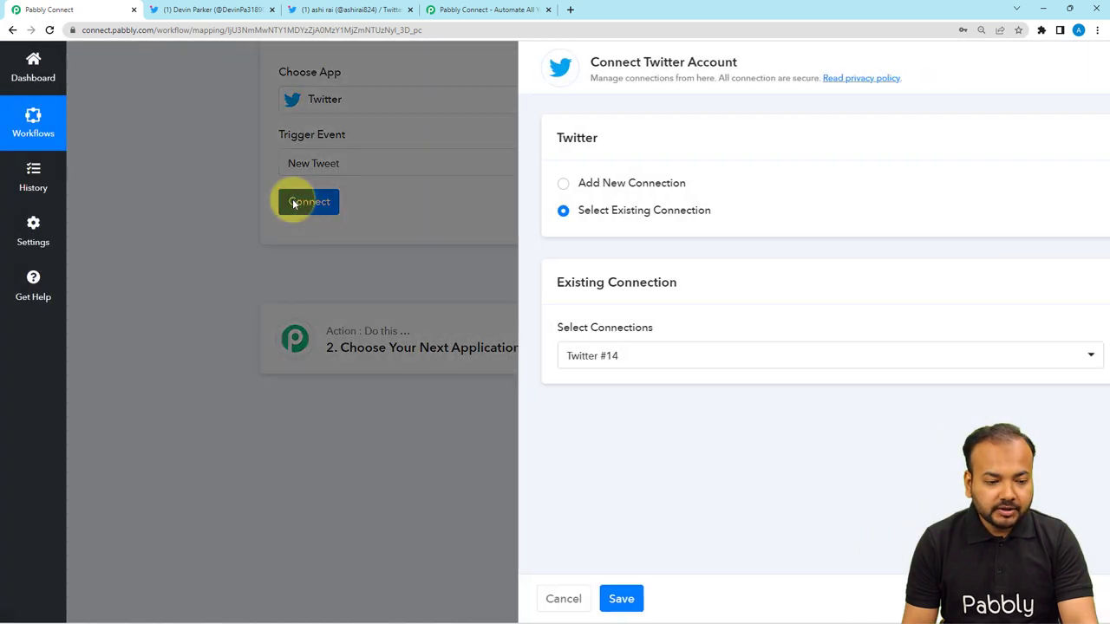
left_click(513, 184)
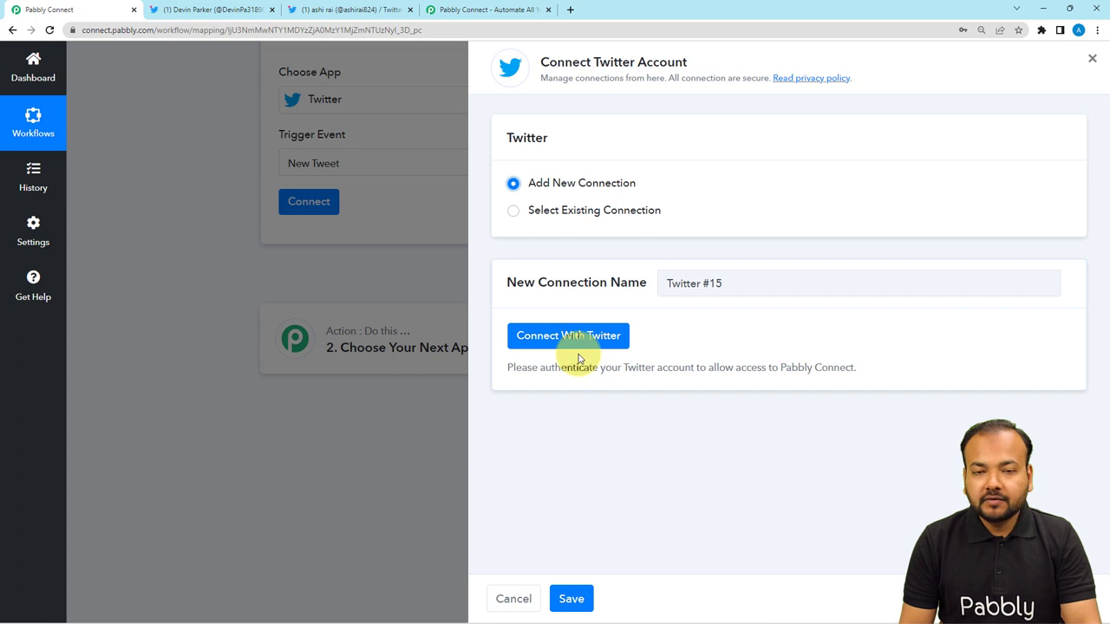
left_click(191, 9)
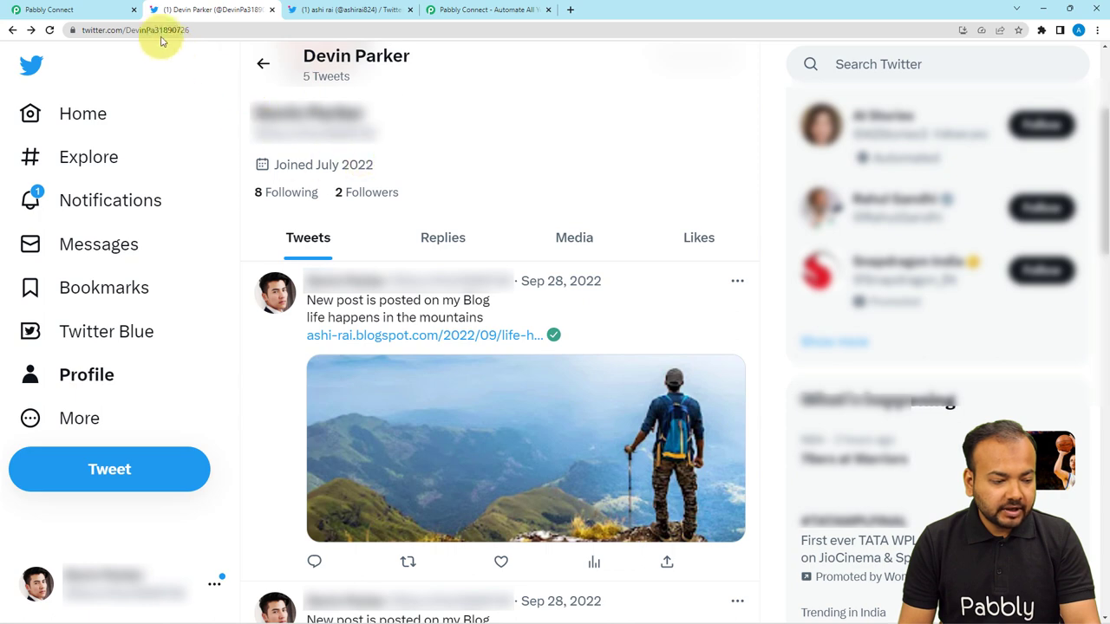
left_click(102, 8)
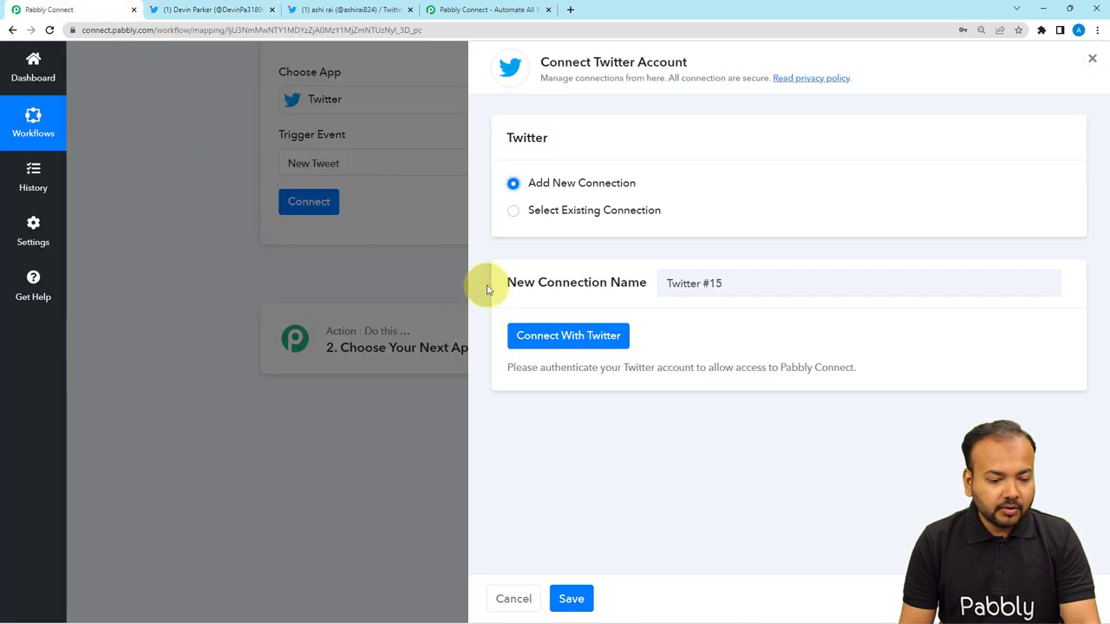
left_click(549, 336)
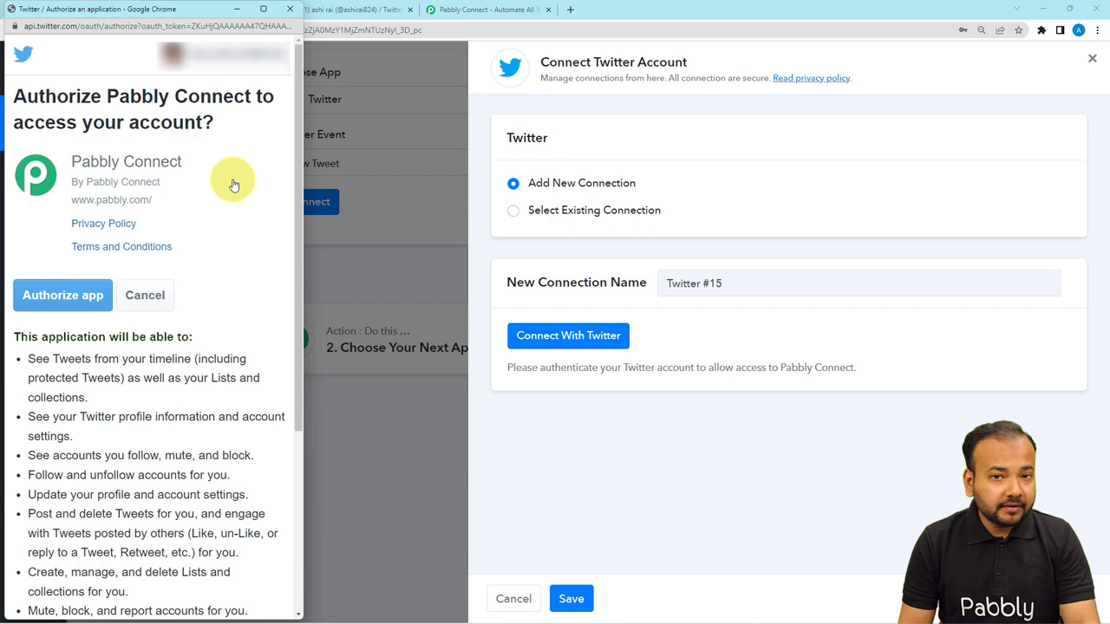
left_click(45, 298)
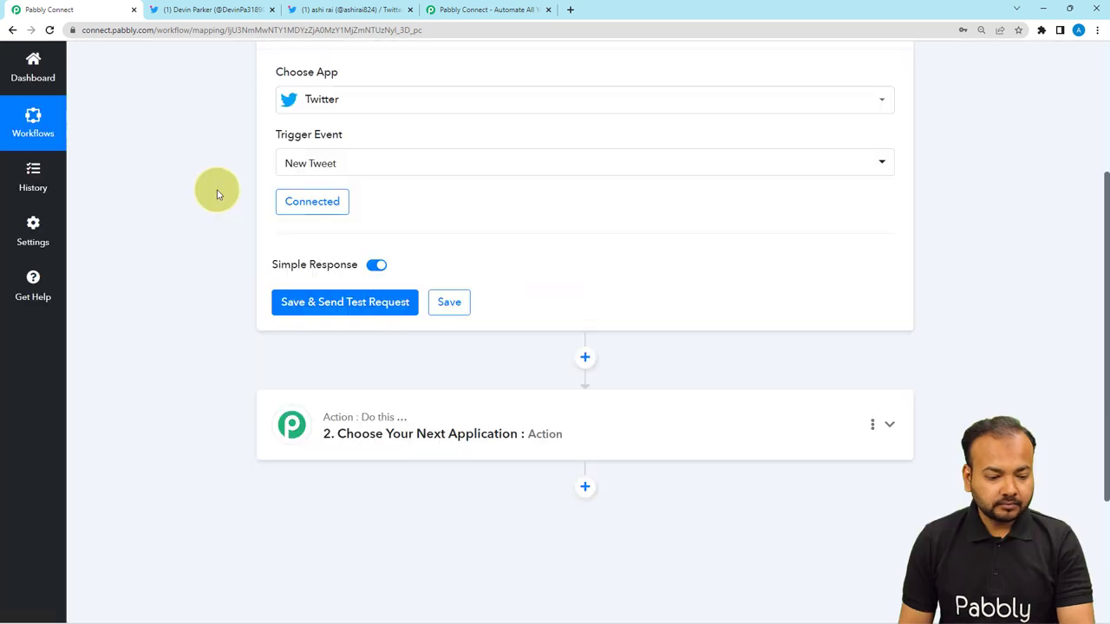
Step: Save the New Tweet trigger and send a test request
scroll(228, 194, "down", 1)
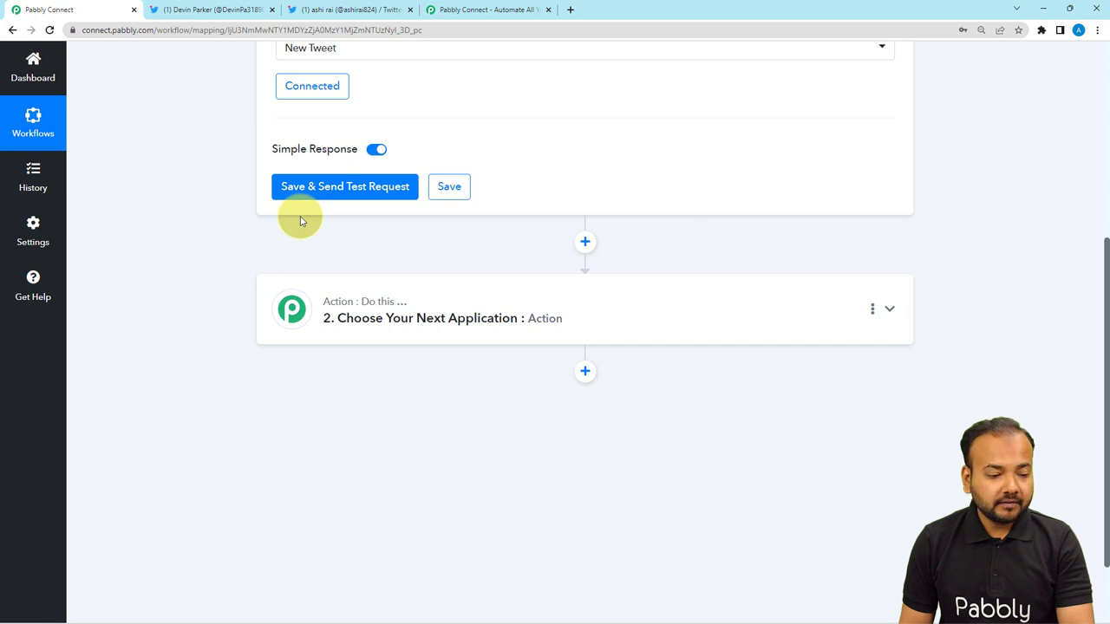
left_click(352, 189)
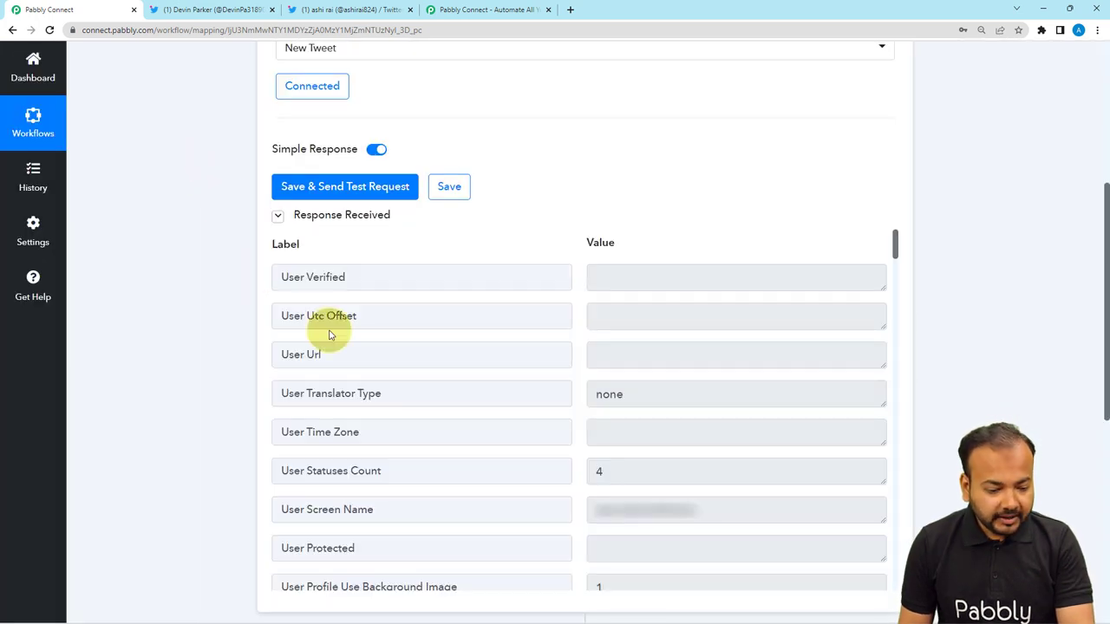
Step: Examine the received trigger response, including the user details, the tweet's enlarged Full Text value, and the media and URL fields
scroll(330, 335, "down", 3)
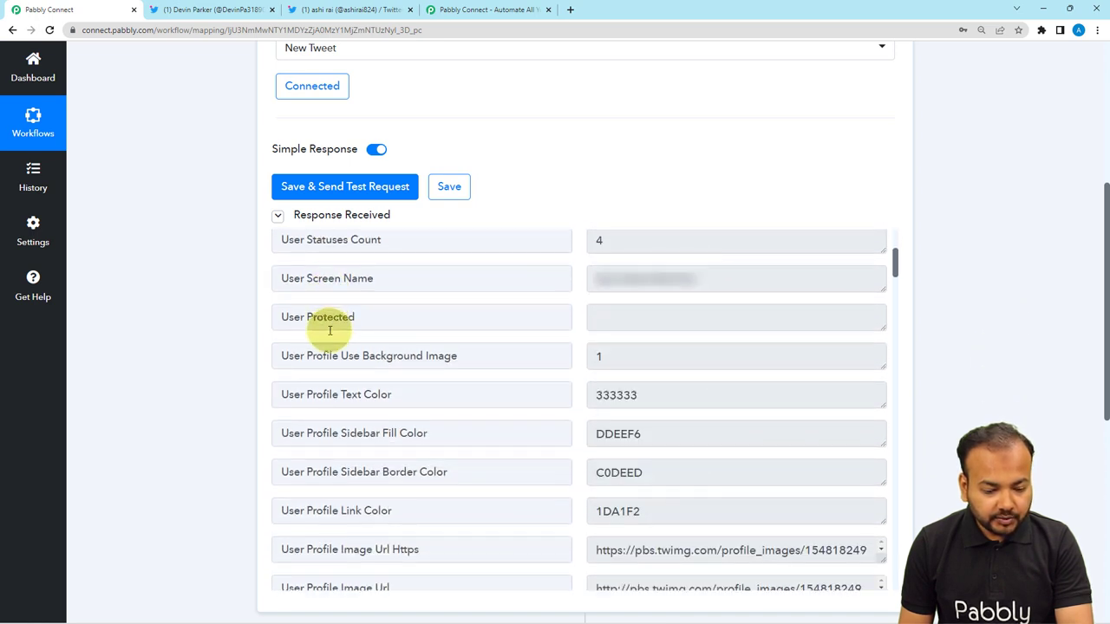
scroll(329, 330, "down", 4)
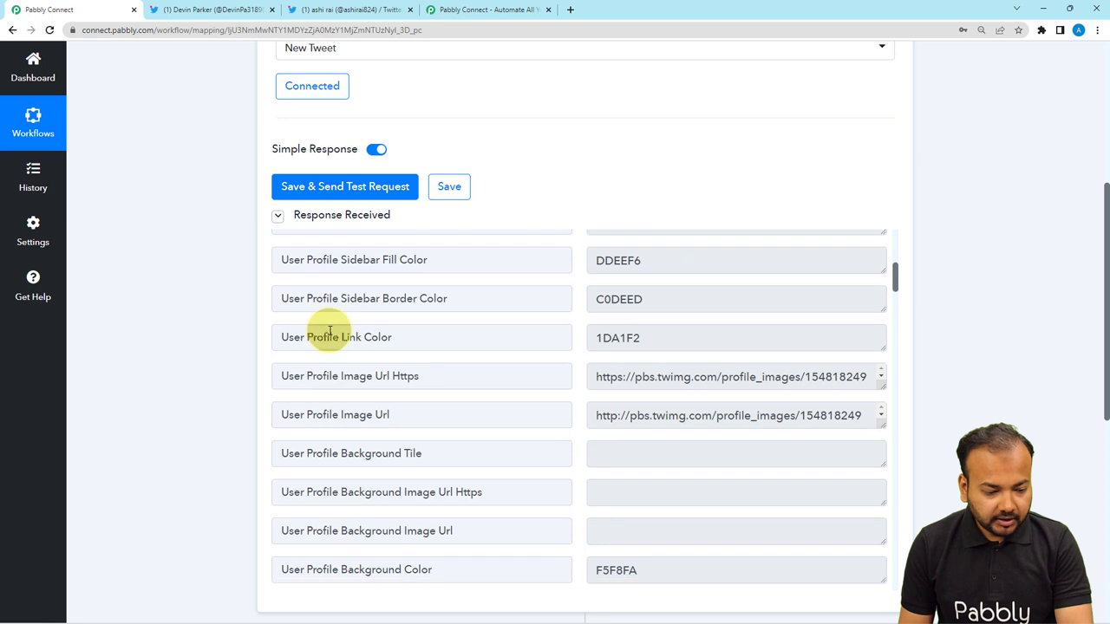
scroll(330, 330, "down", 3)
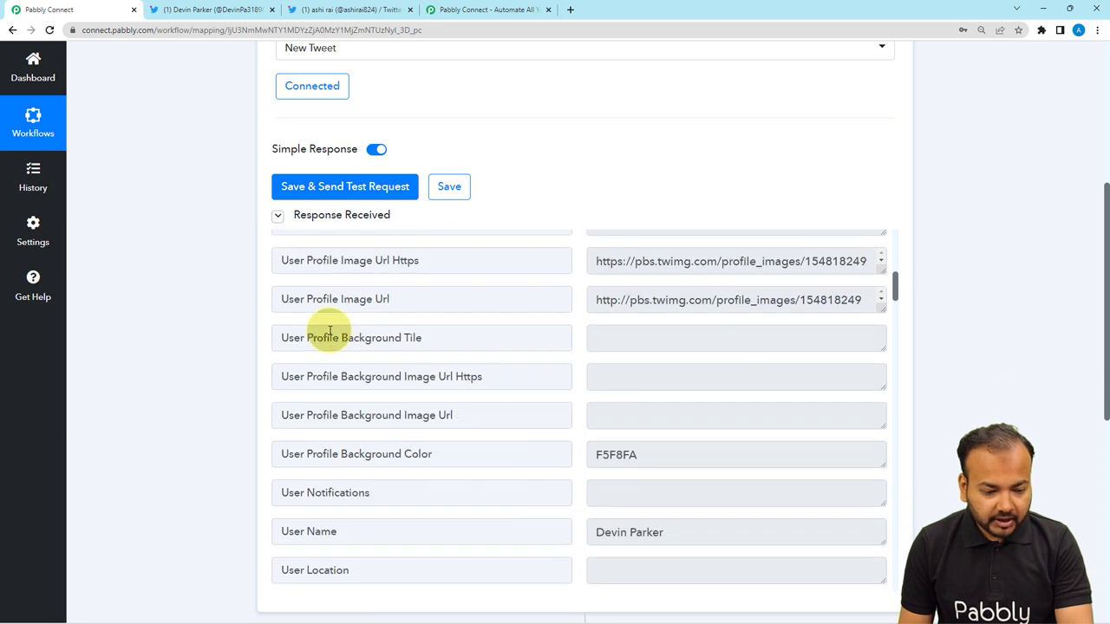
scroll(330, 333, "down", 8)
scroll(330, 332, "down", 13)
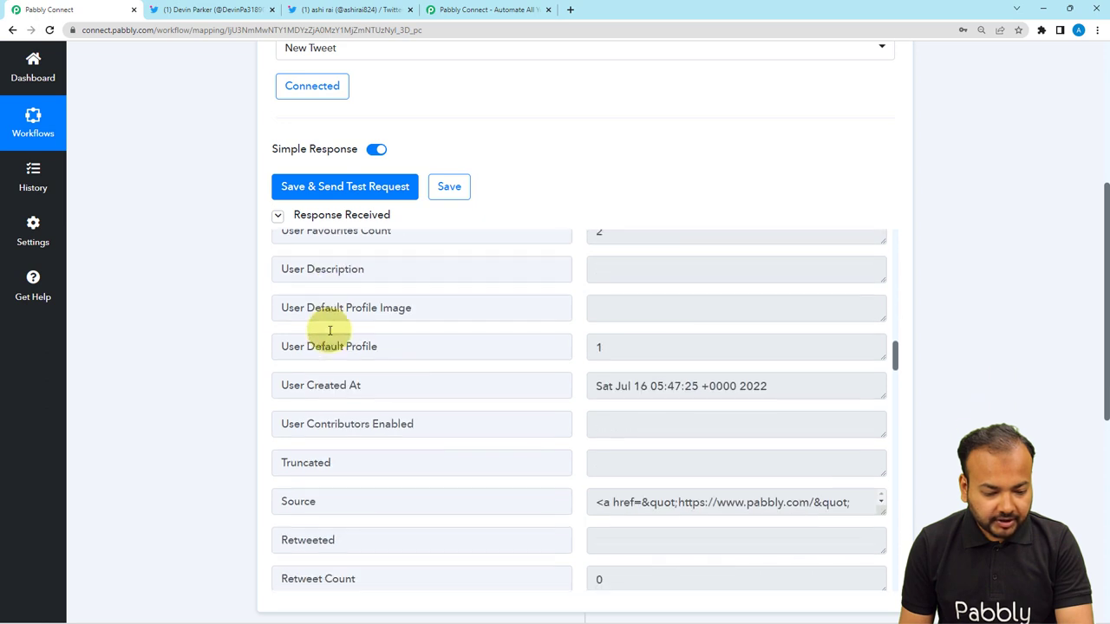
scroll(329, 330, "down", 2)
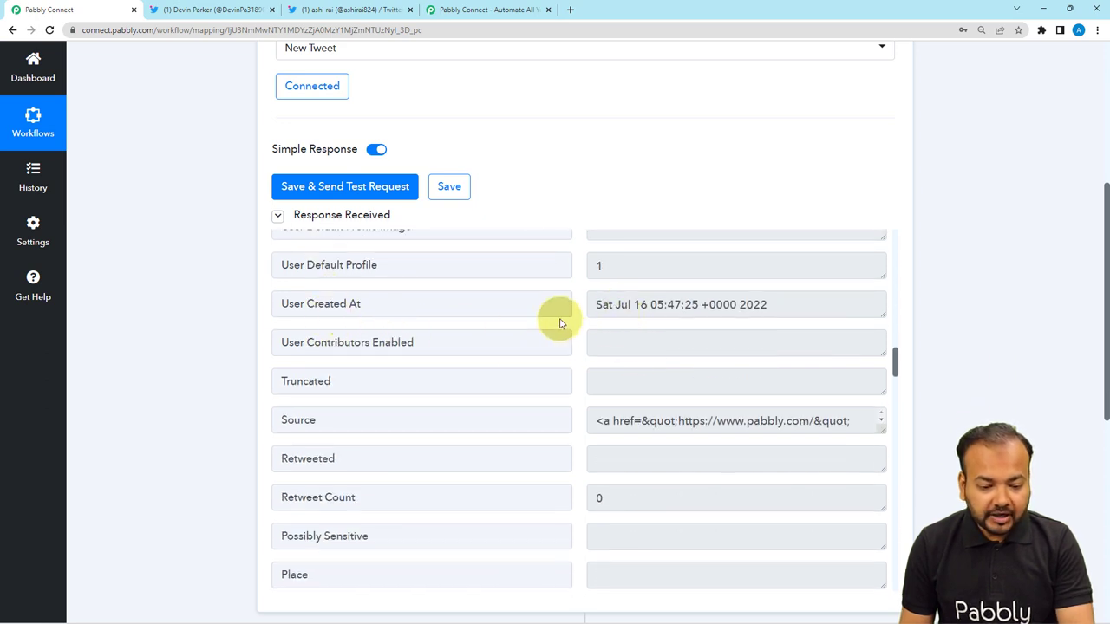
scroll(559, 323, "down", 5)
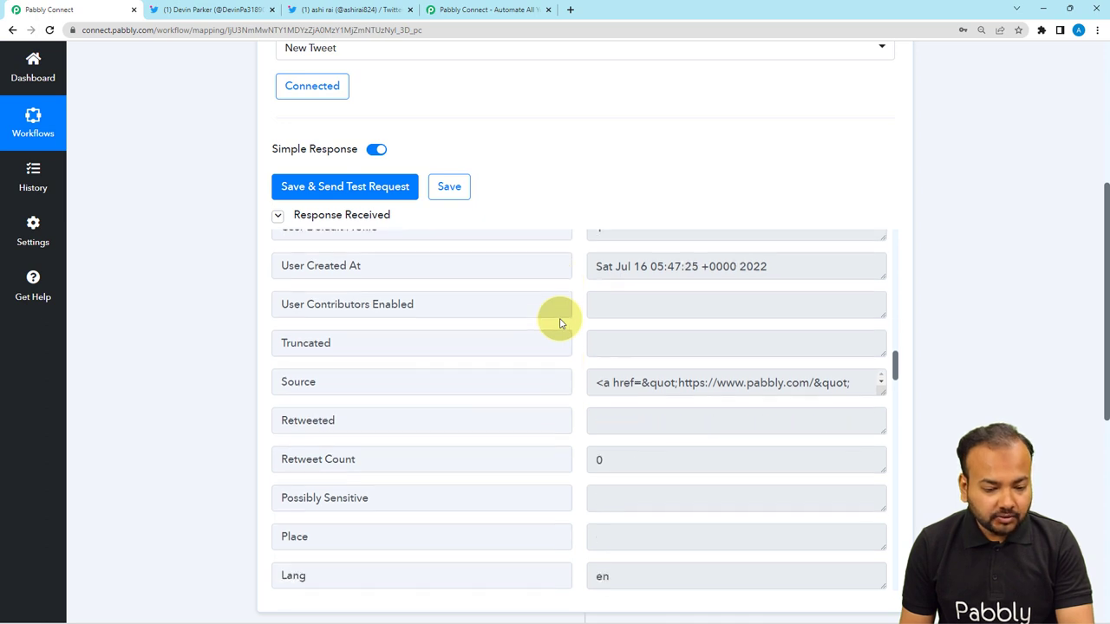
scroll(560, 319, "down", 2)
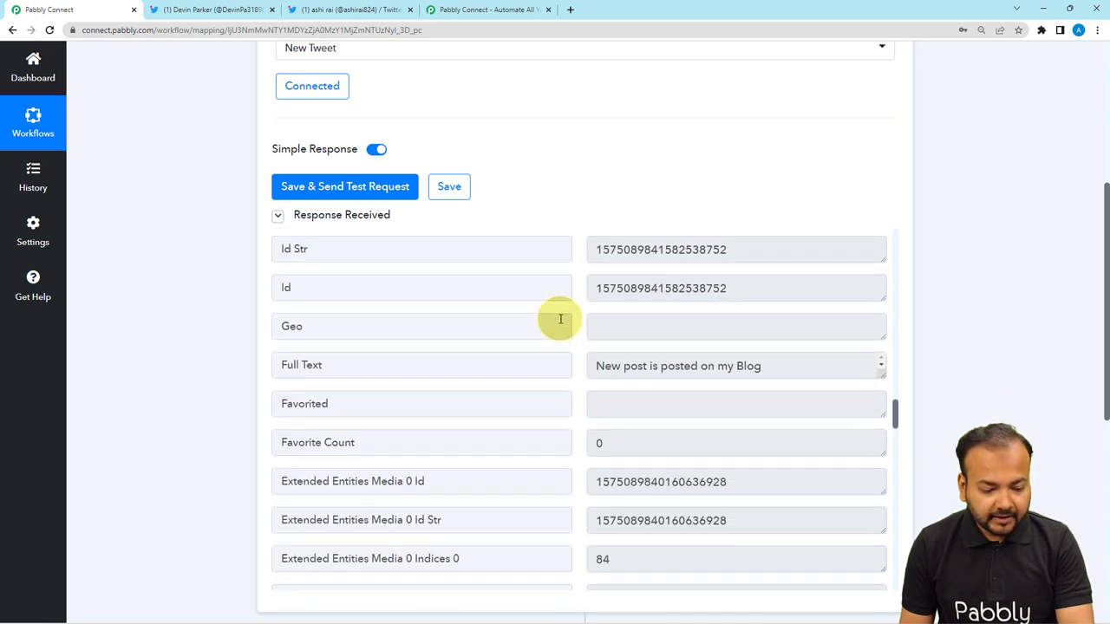
scroll(560, 319, "down", 1)
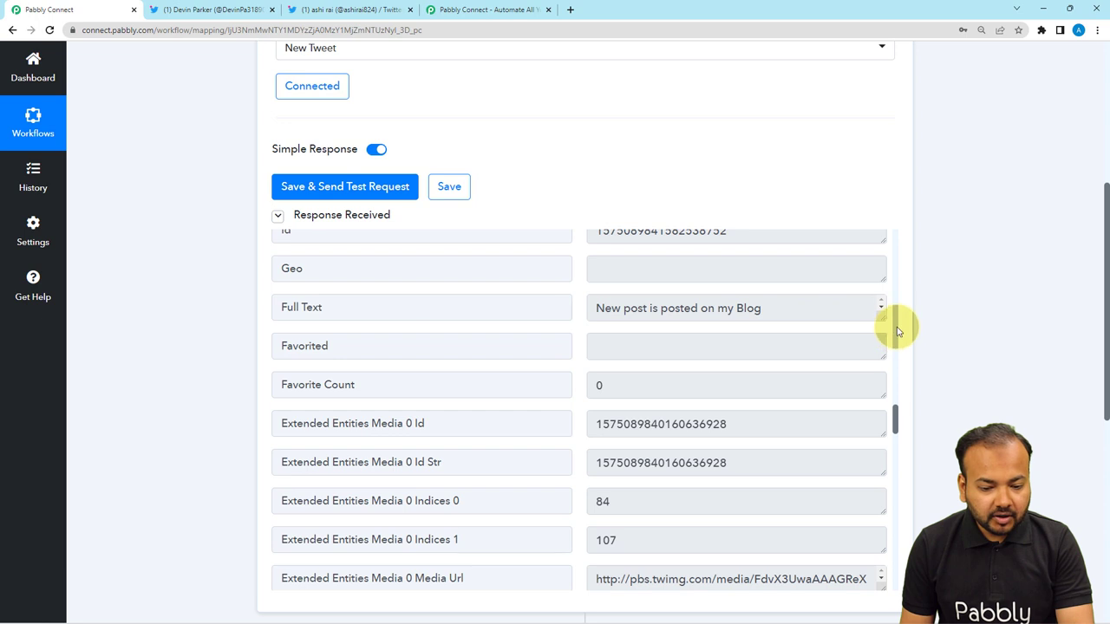
left_click_drag(883, 317, 875, 428)
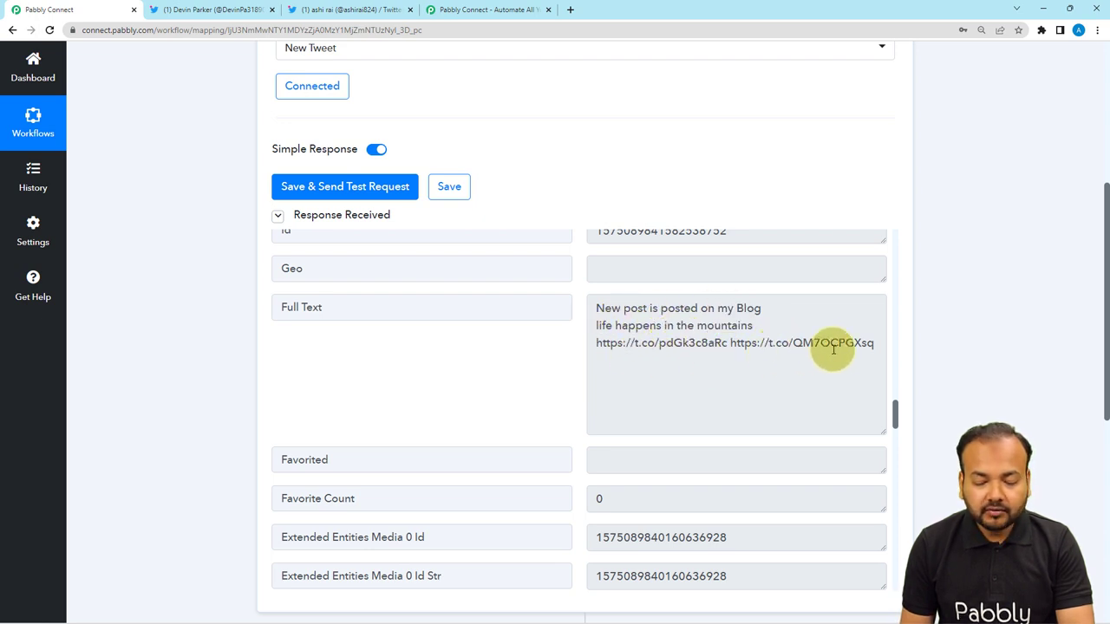
scroll(484, 368, "down", 4)
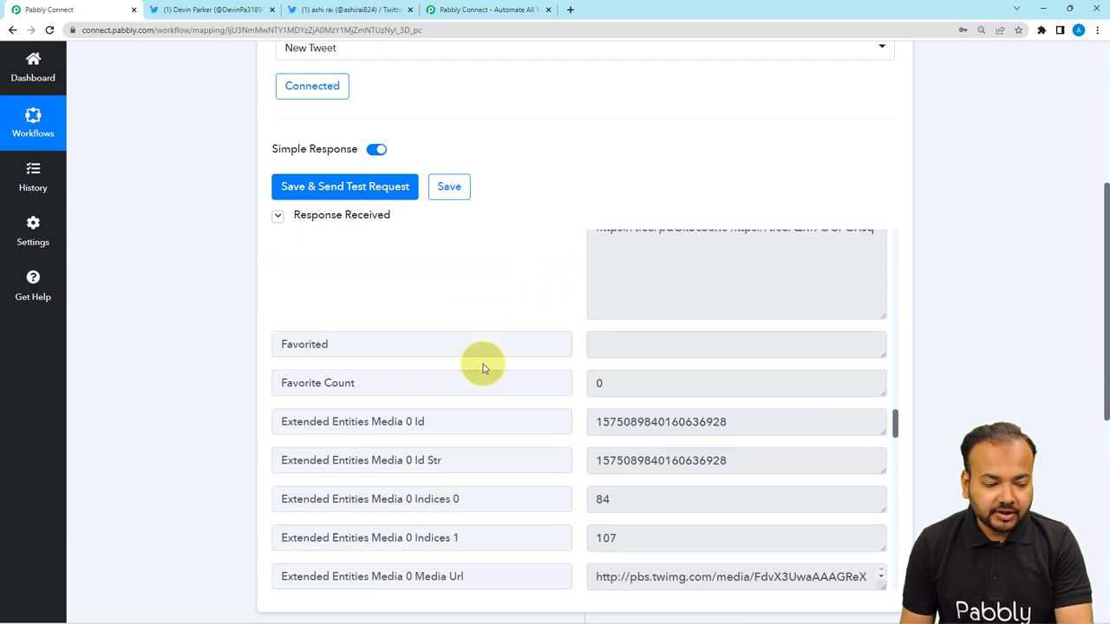
scroll(483, 368, "down", 6)
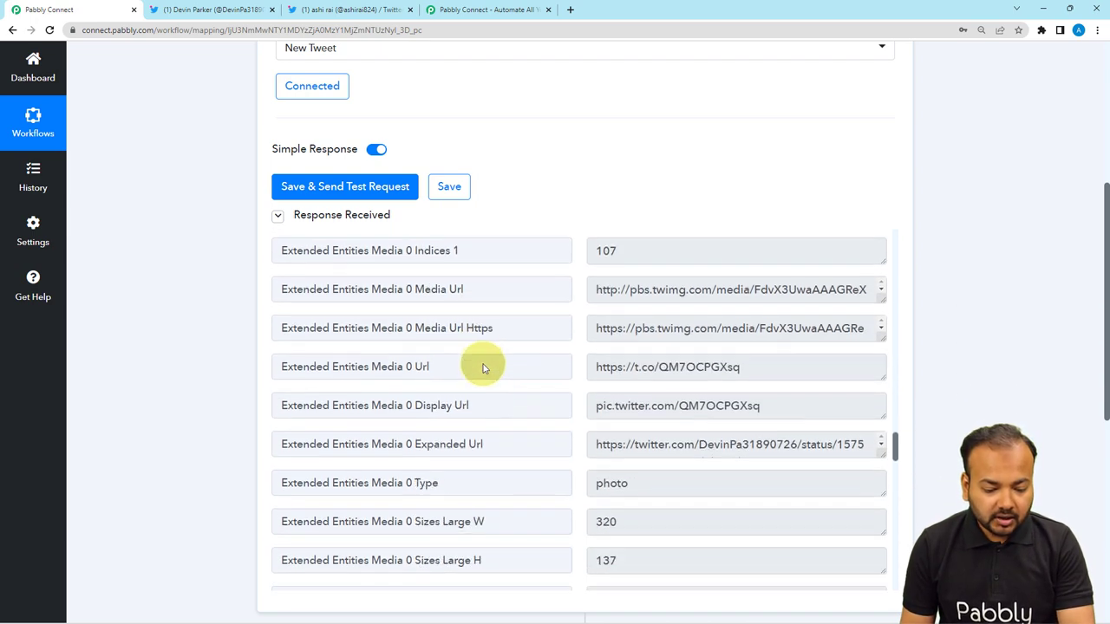
scroll(483, 364, "down", 8)
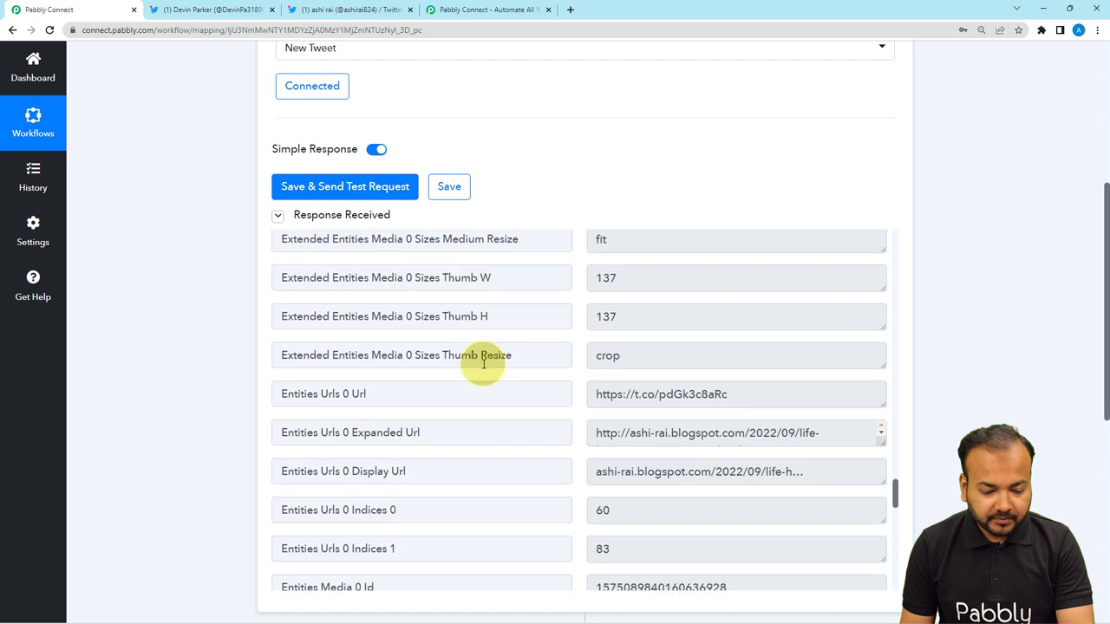
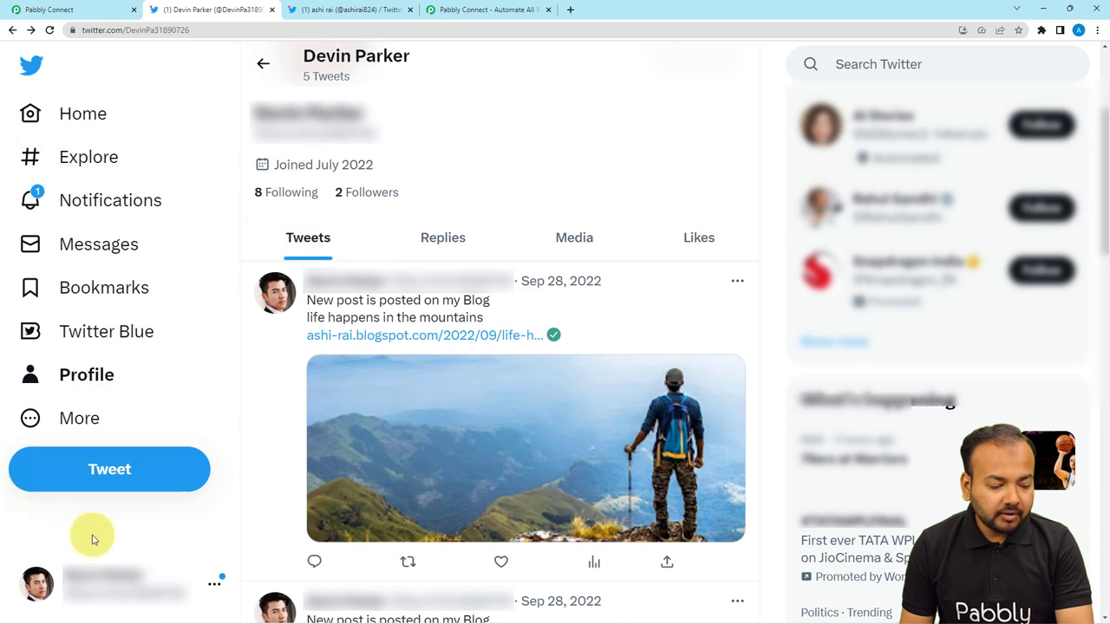
Step: Switch Twitter to the second signed-in account, and return to the Pabbly Connect workflow
left_click(91, 577)
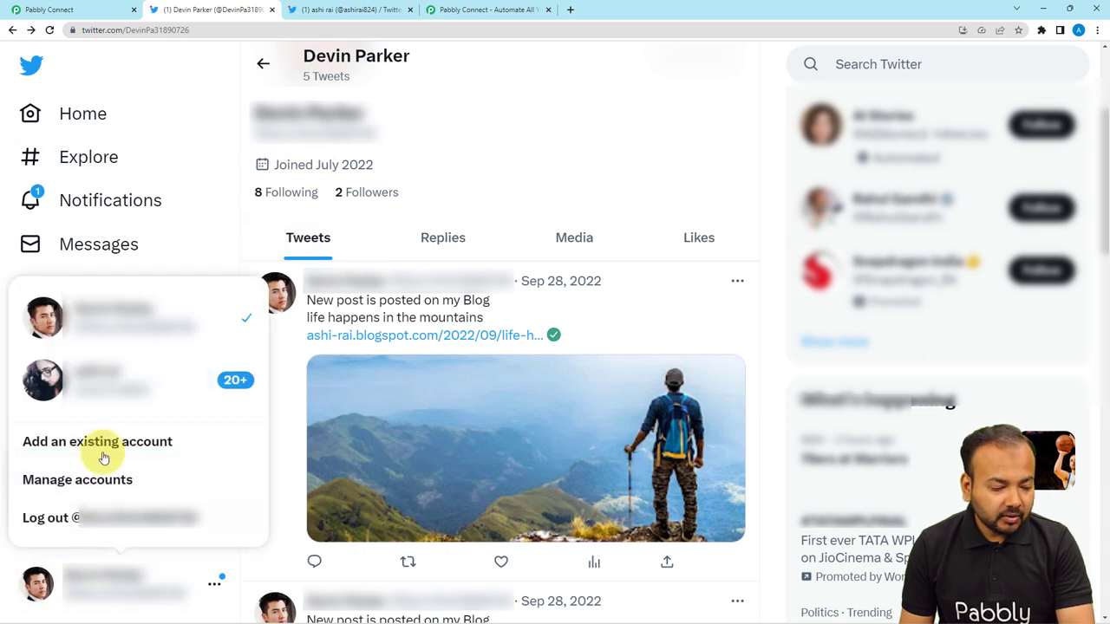
left_click(106, 379)
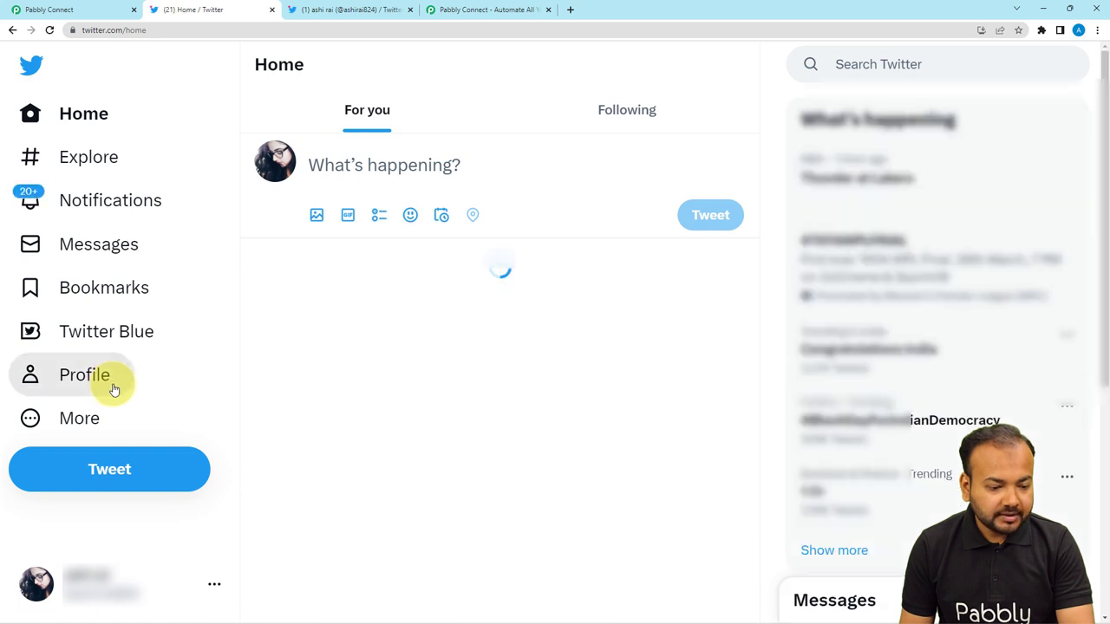
left_click(43, 10)
Step: Choose Twitter as the action application for step 2 and Create Tweet as its action event
left_click(321, 298)
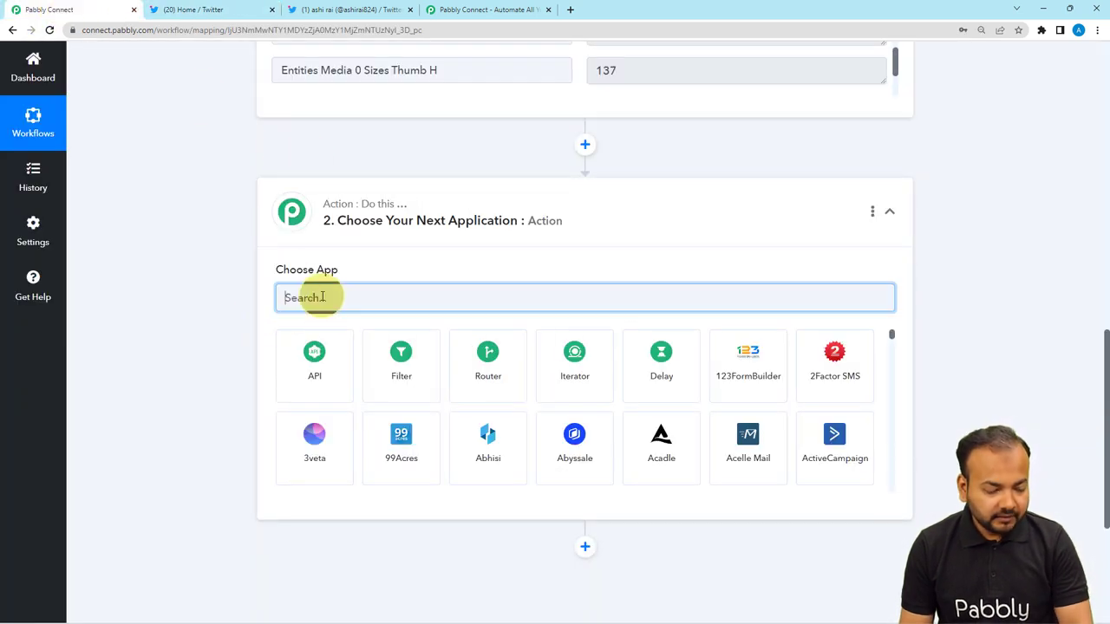
type("tw")
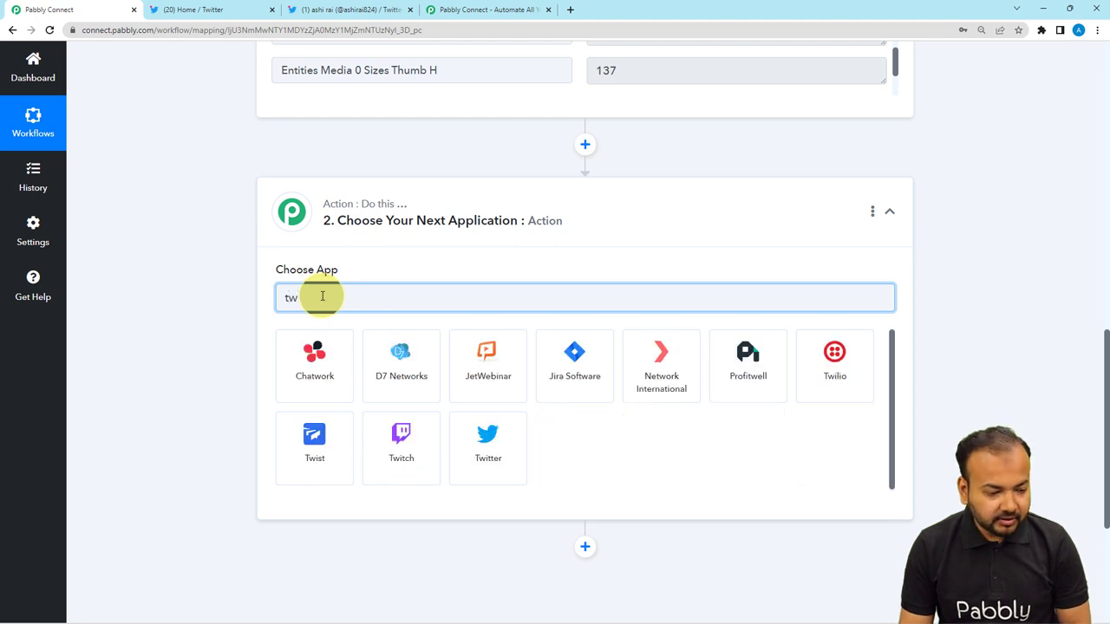
left_click(484, 440)
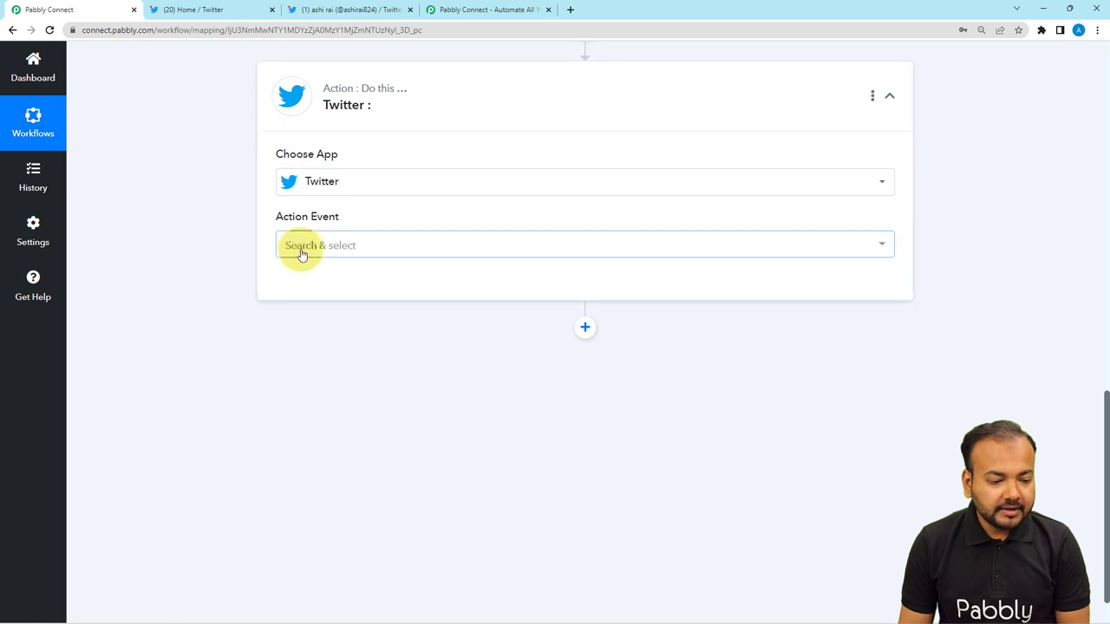
left_click(299, 249)
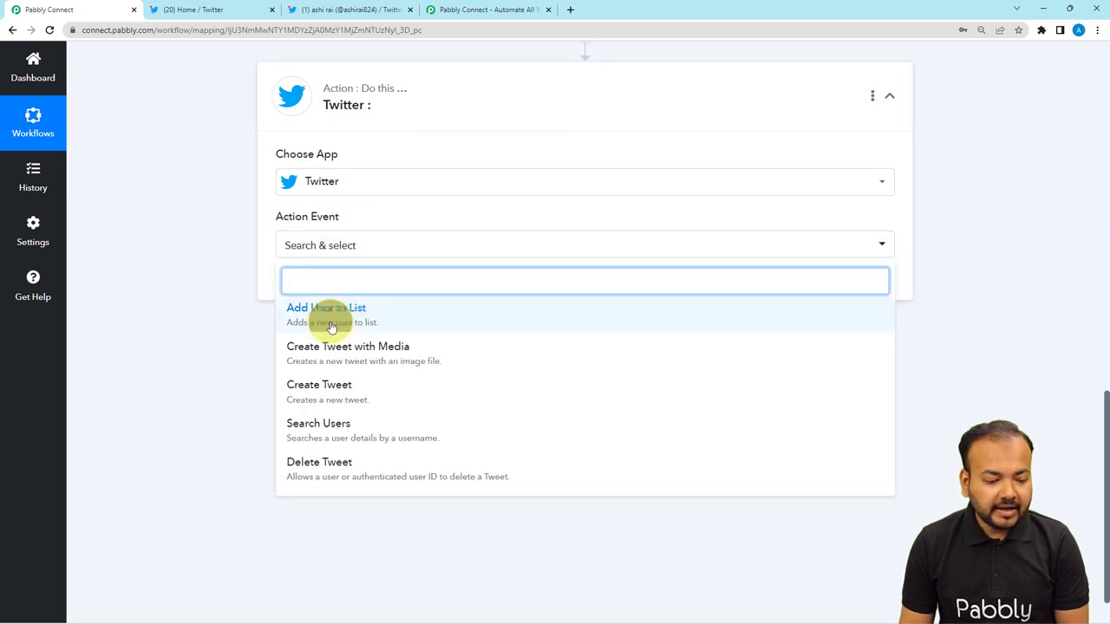
left_click(302, 403)
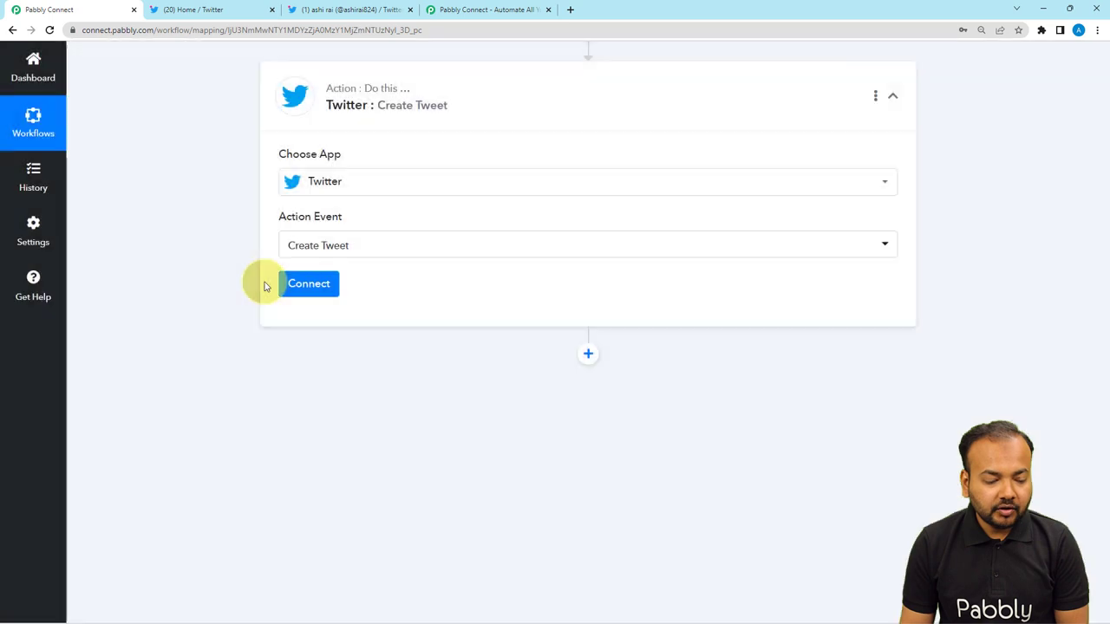
Step: Connect the Create Tweet action through a new Twitter connection and authorize Pabbly Connect to access the second account
left_click(268, 284)
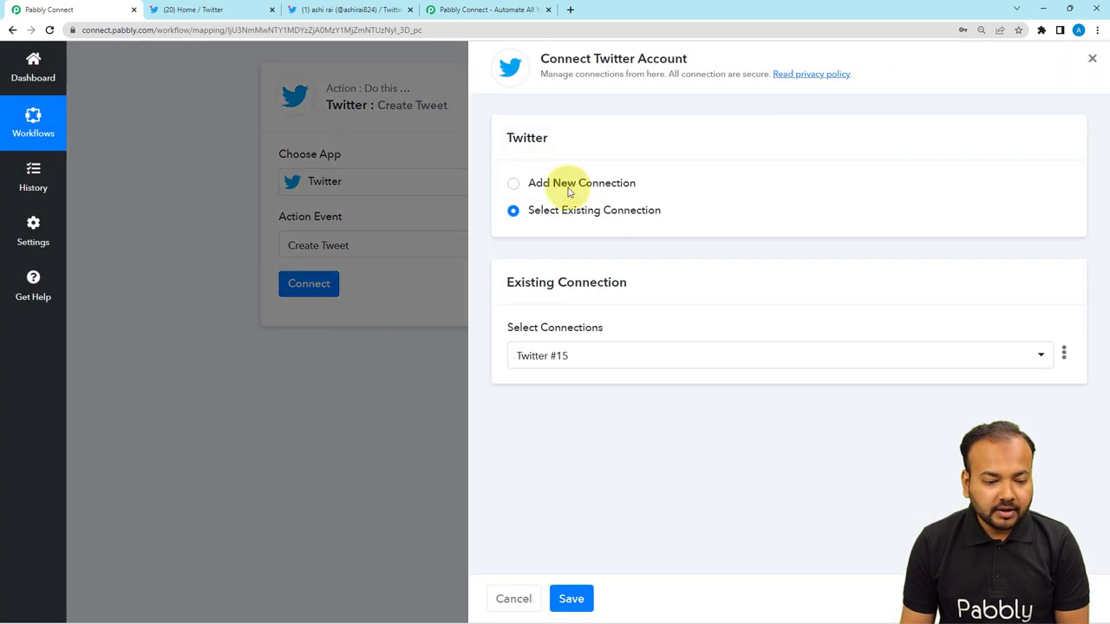
left_click(512, 185)
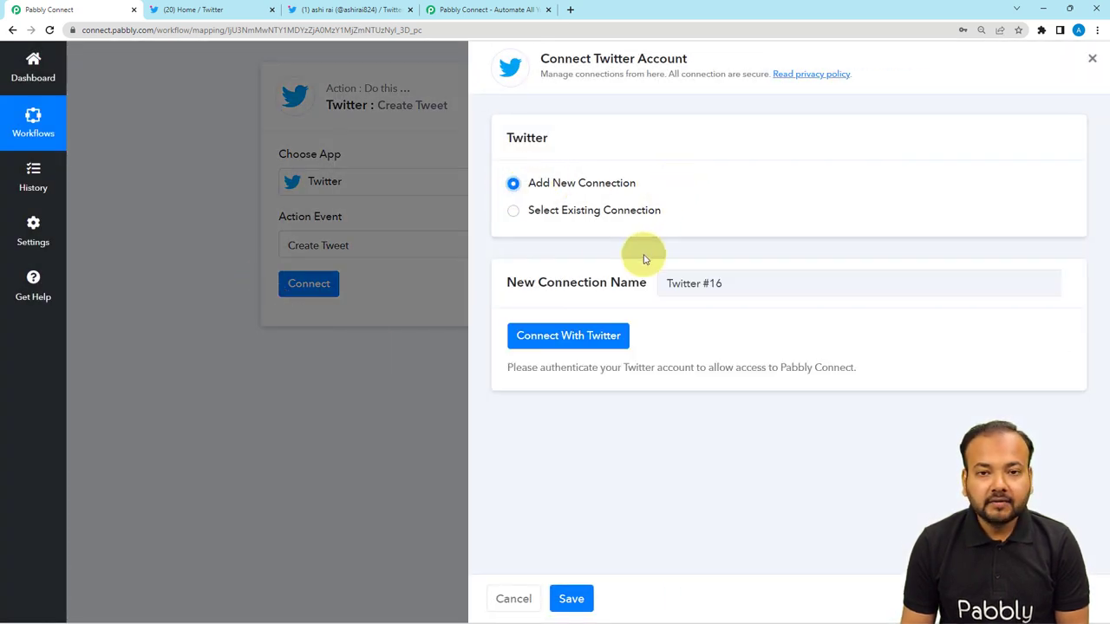
left_click(557, 338)
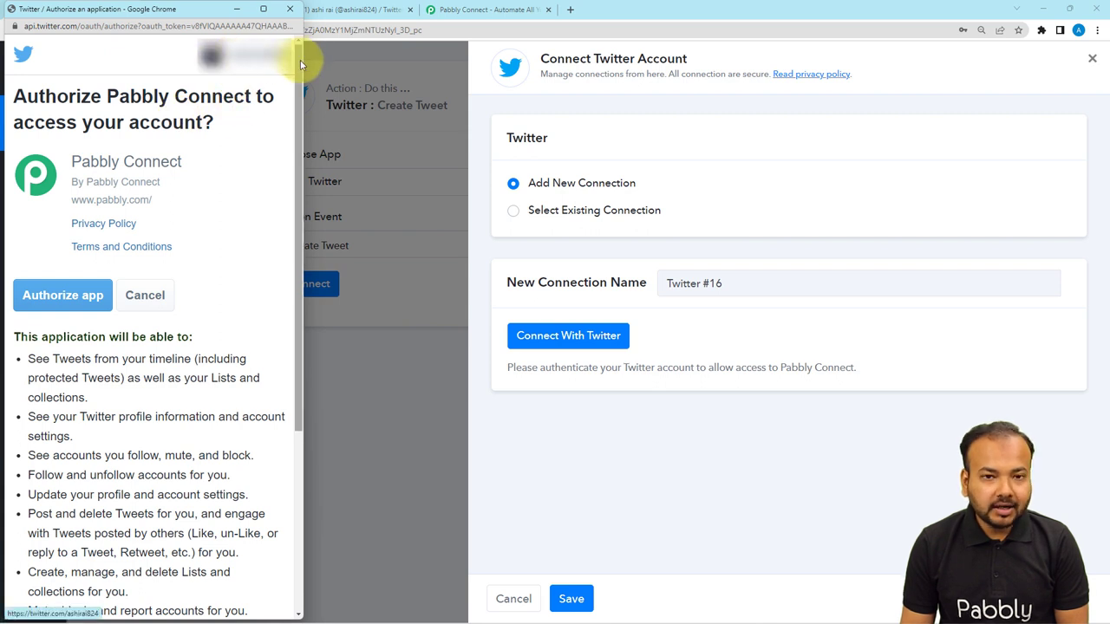
left_click(50, 294)
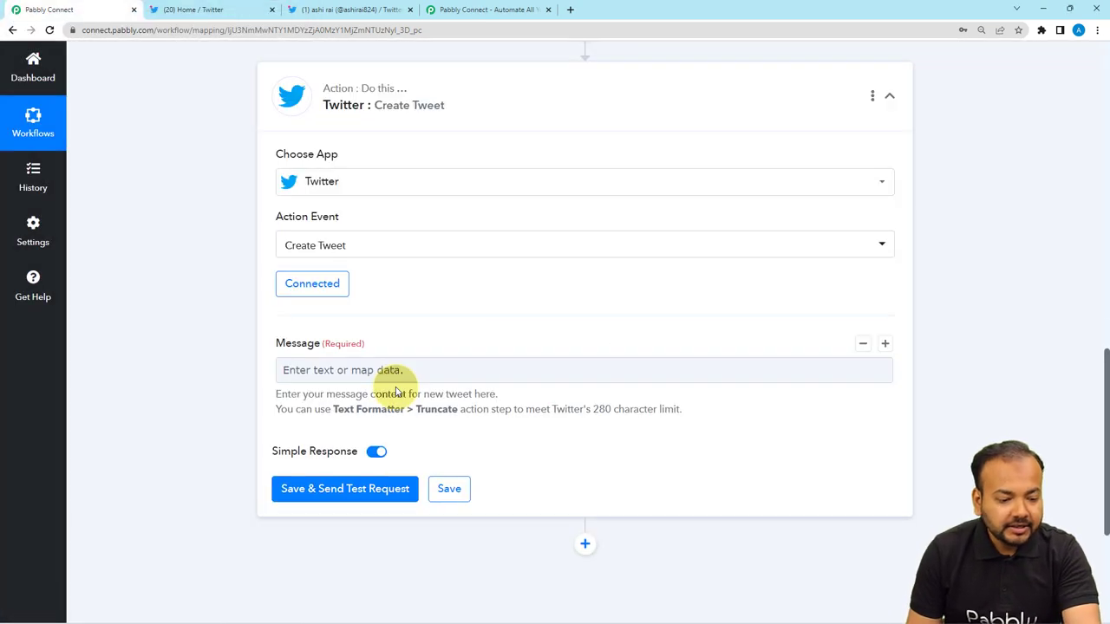
Step: Look through the New Tweet trigger response for the Full Text field that holds the tweet's content
scroll(395, 312, "down", 1)
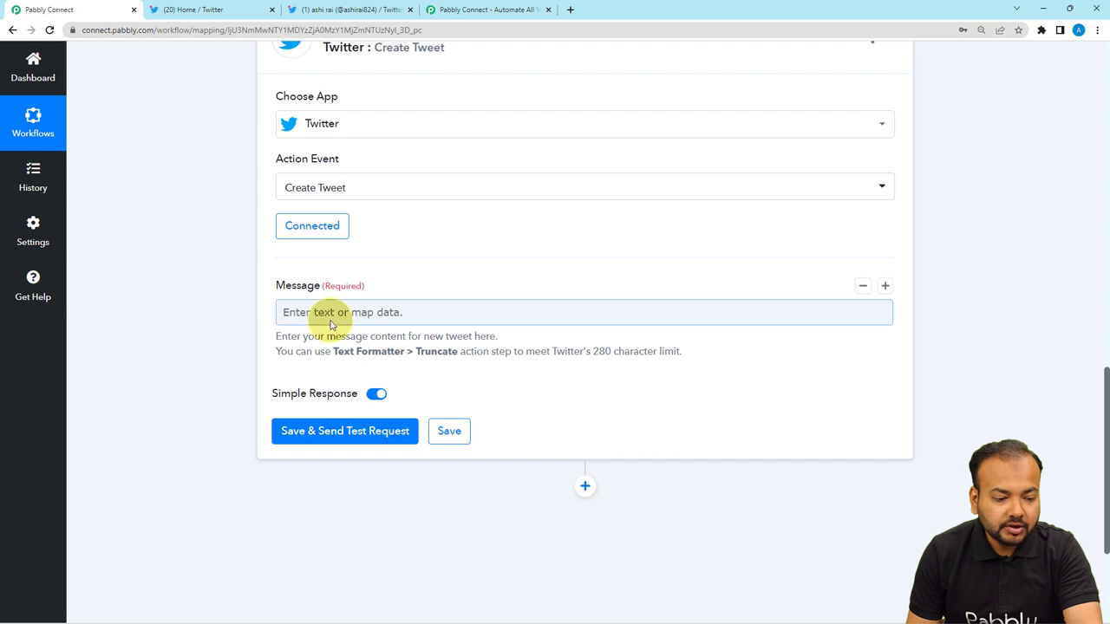
scroll(246, 329, "up", 5)
scroll(243, 337, "up", 3)
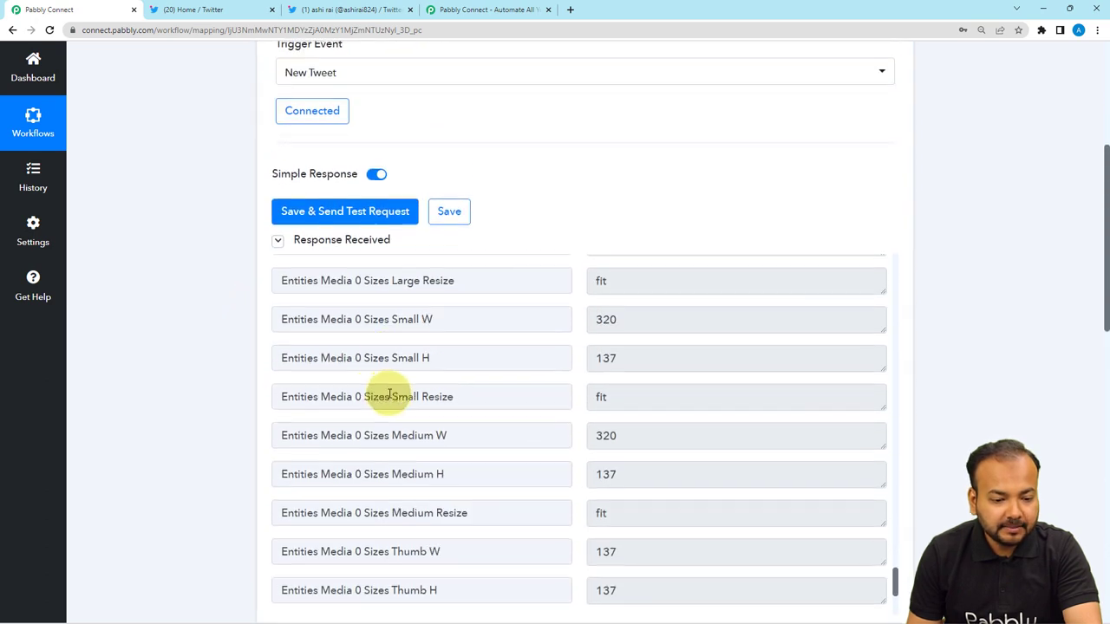
scroll(389, 394, "up", 5)
scroll(389, 395, "up", 7)
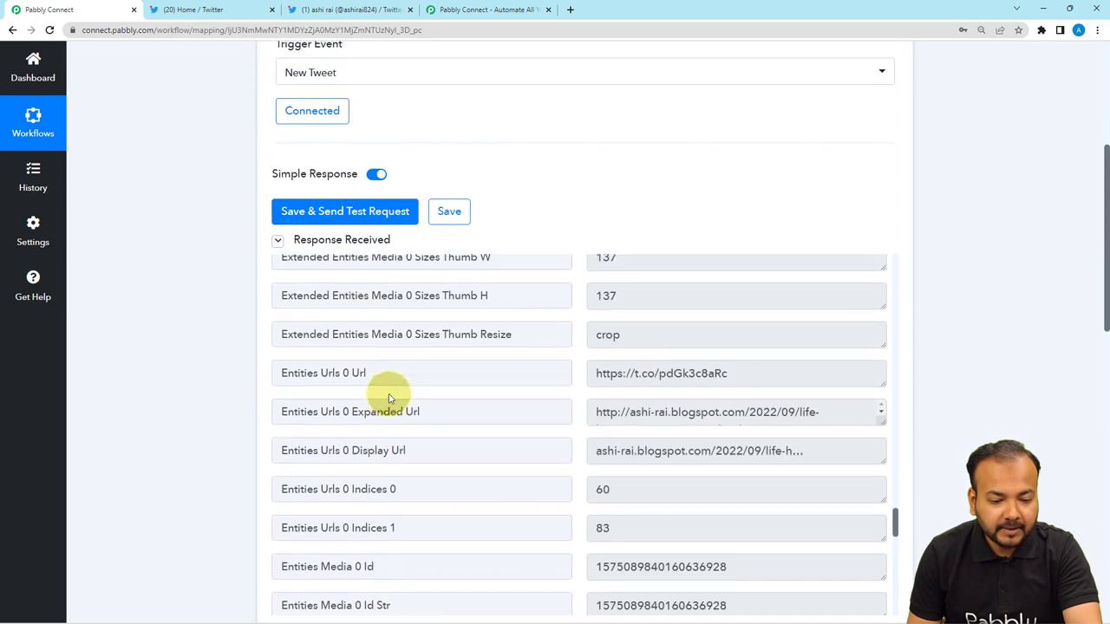
scroll(389, 398, "up", 9)
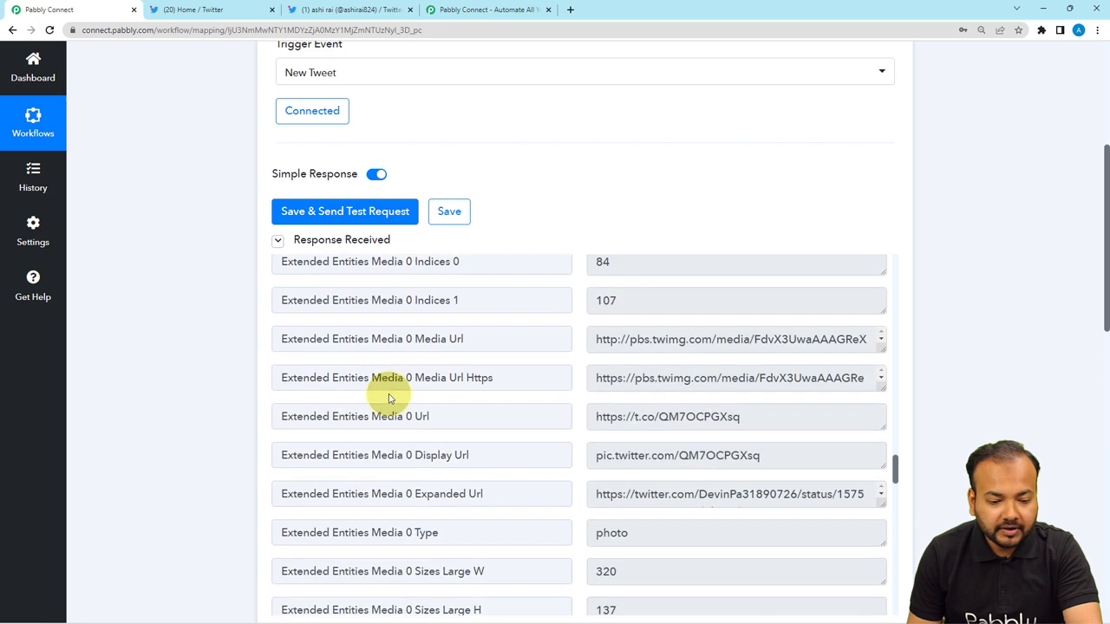
scroll(390, 399, "up", 3)
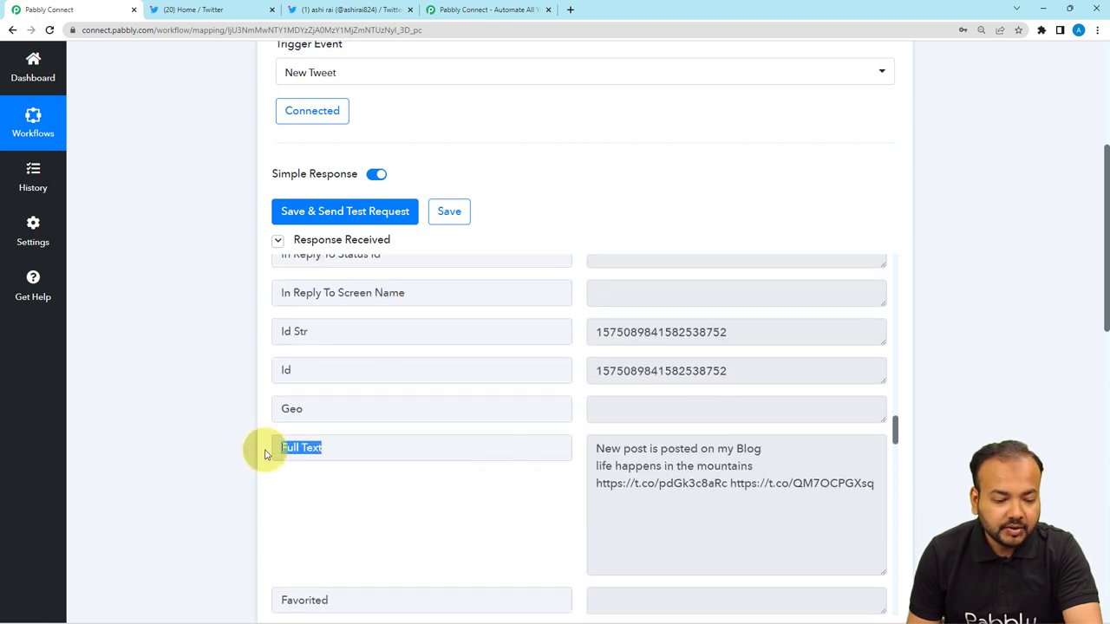
left_click_drag(329, 450, 316, 449)
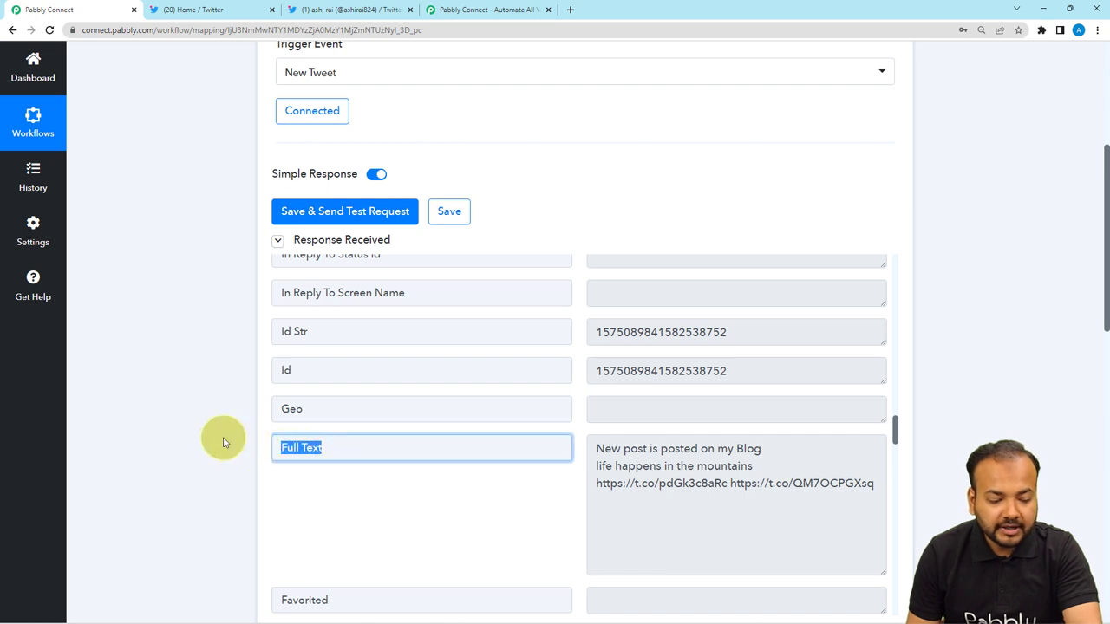
scroll(223, 442, "down", 9)
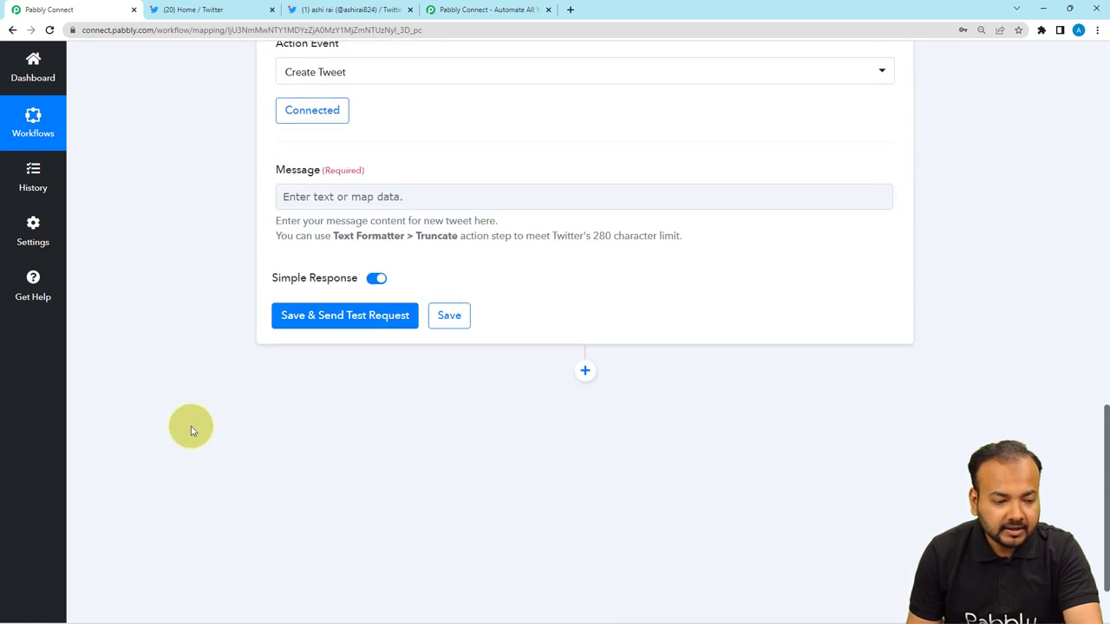
Step: Map the Full Text value from the New Tweet trigger into the Create Tweet action's Message field
left_click(308, 197)
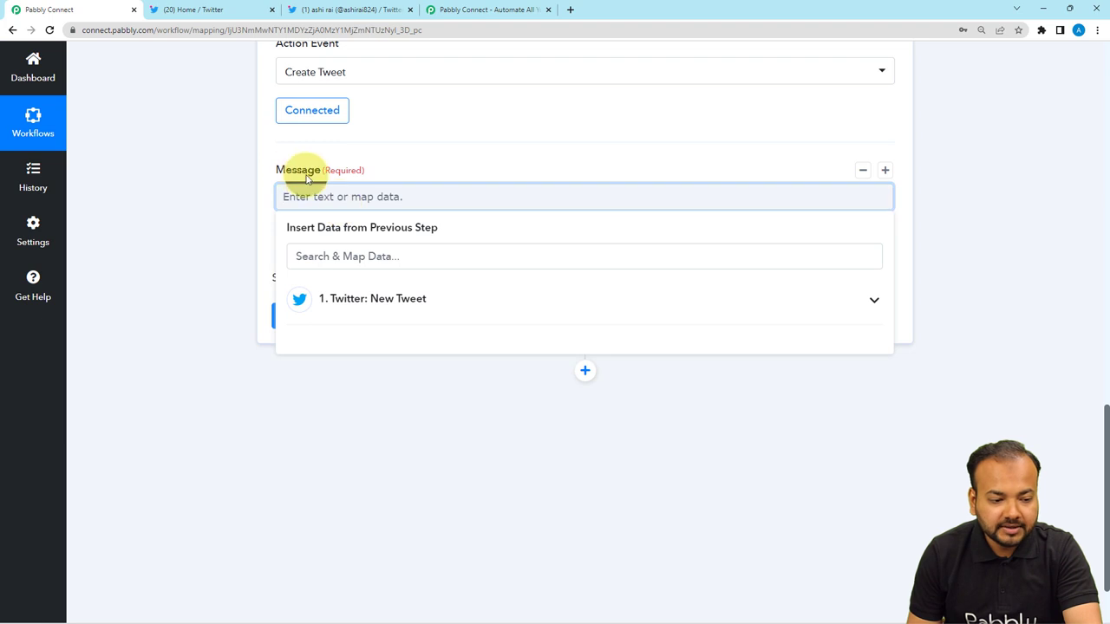
left_click(387, 316)
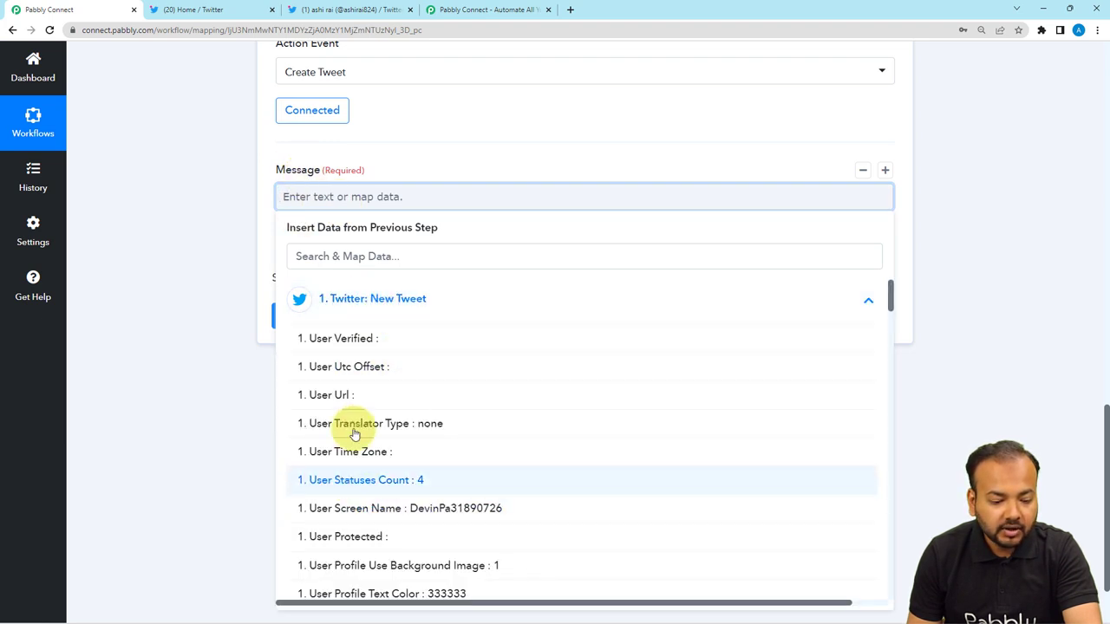
scroll(355, 420, "down", 3)
scroll(360, 420, "down", 8)
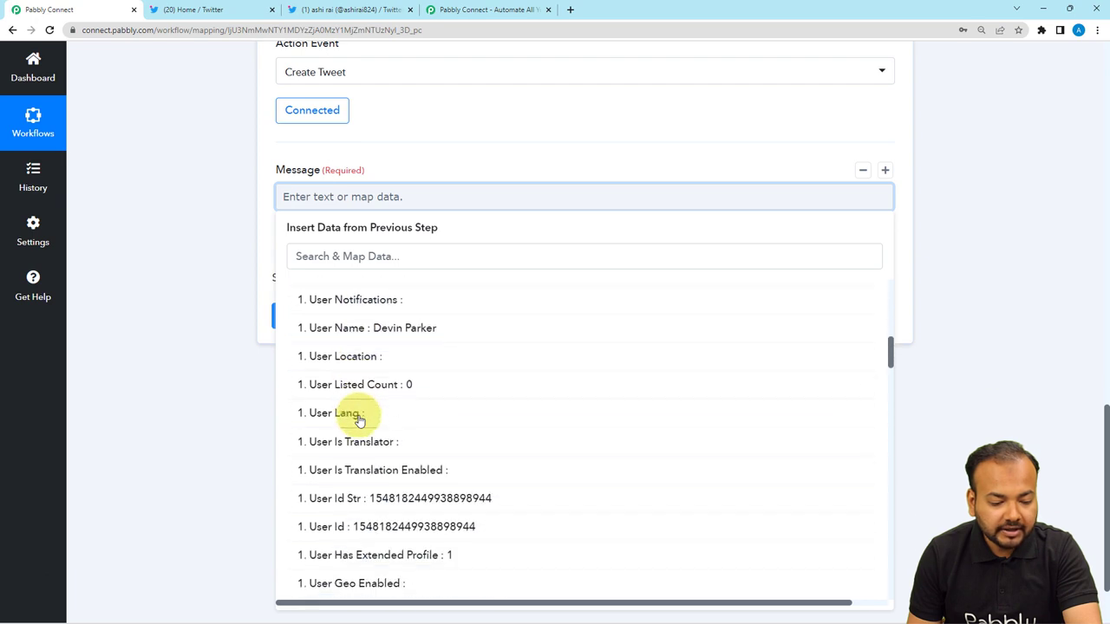
scroll(360, 421, "down", 10)
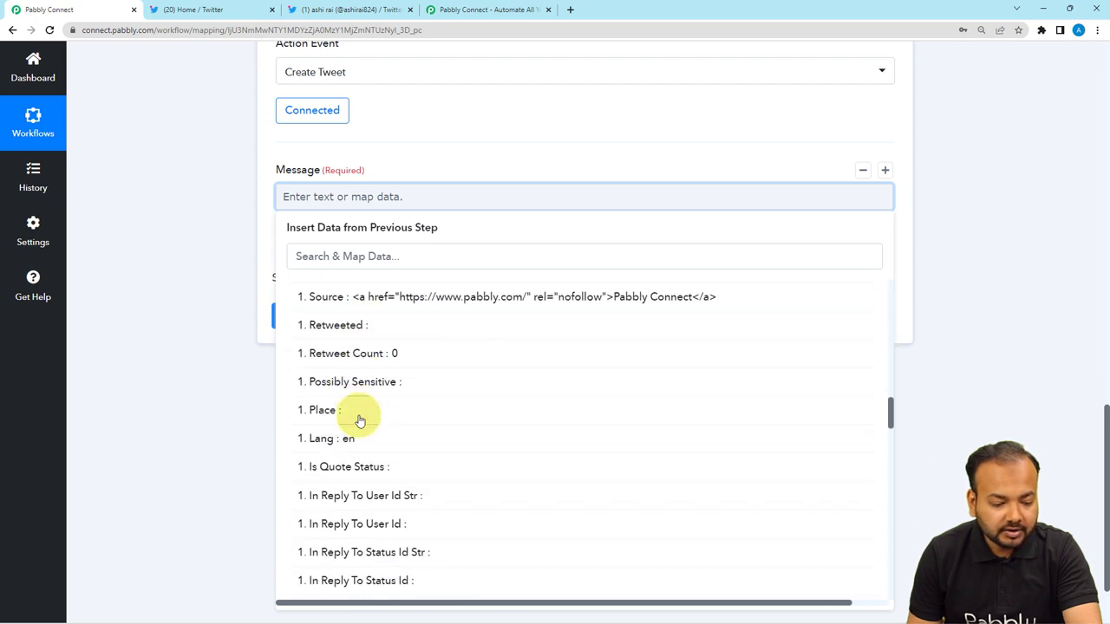
scroll(360, 420, "down", 10)
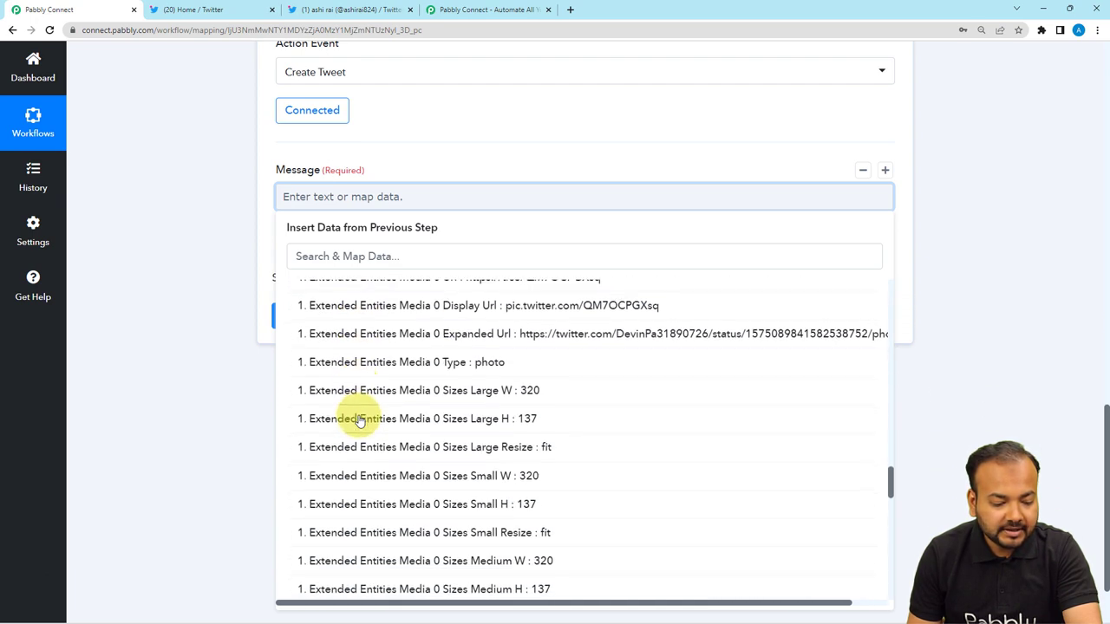
scroll(359, 408, "up", 12)
scroll(359, 389, "down", 5)
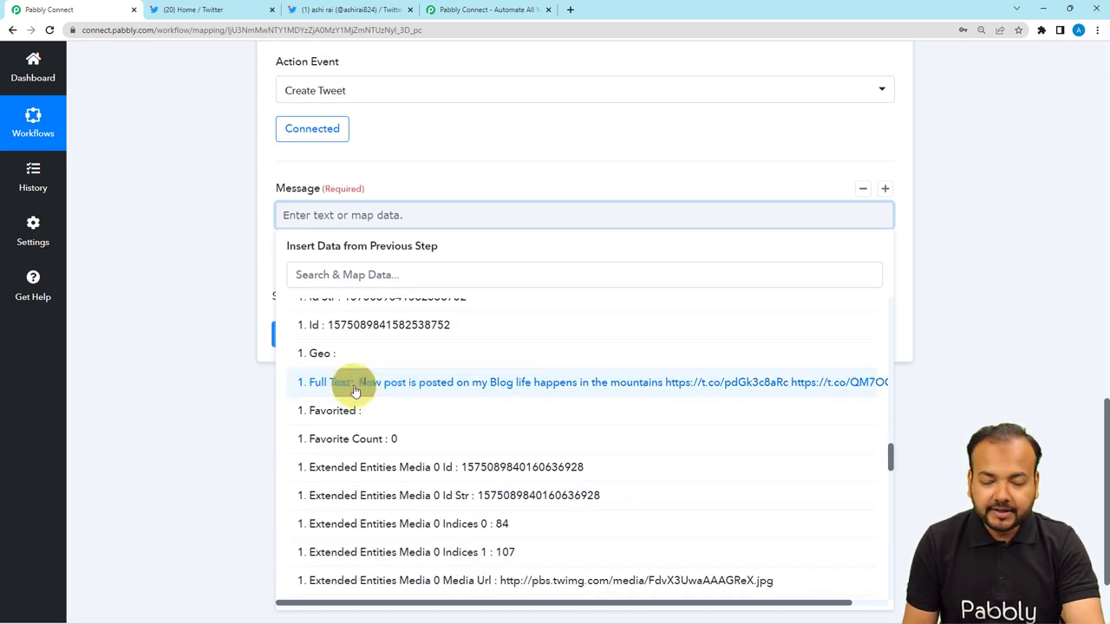
left_click(355, 390)
left_click(213, 254)
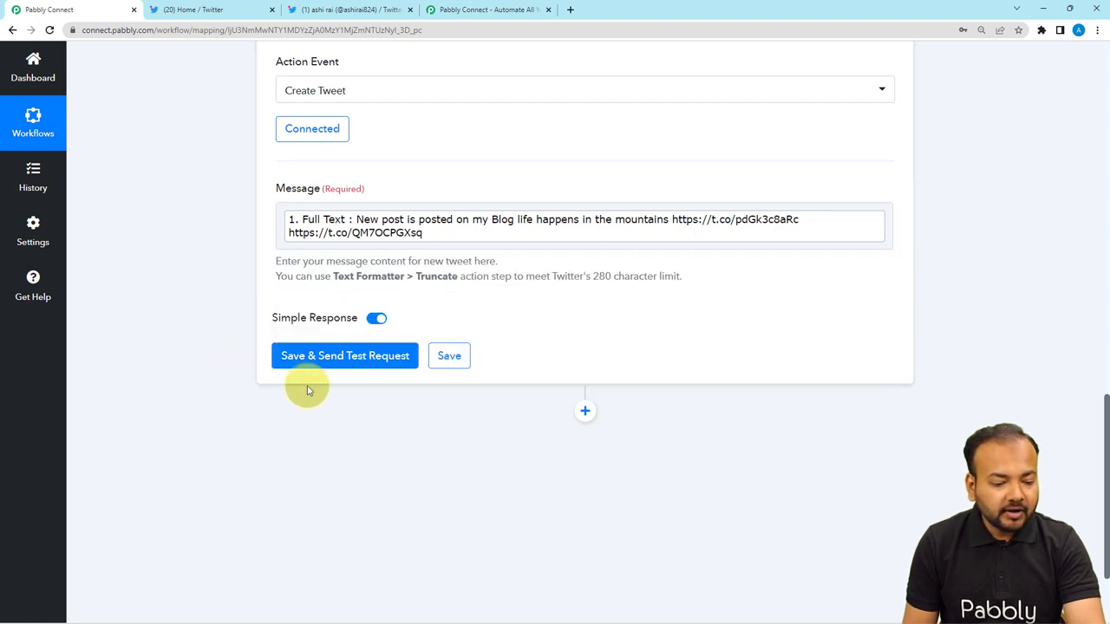
left_click(321, 219)
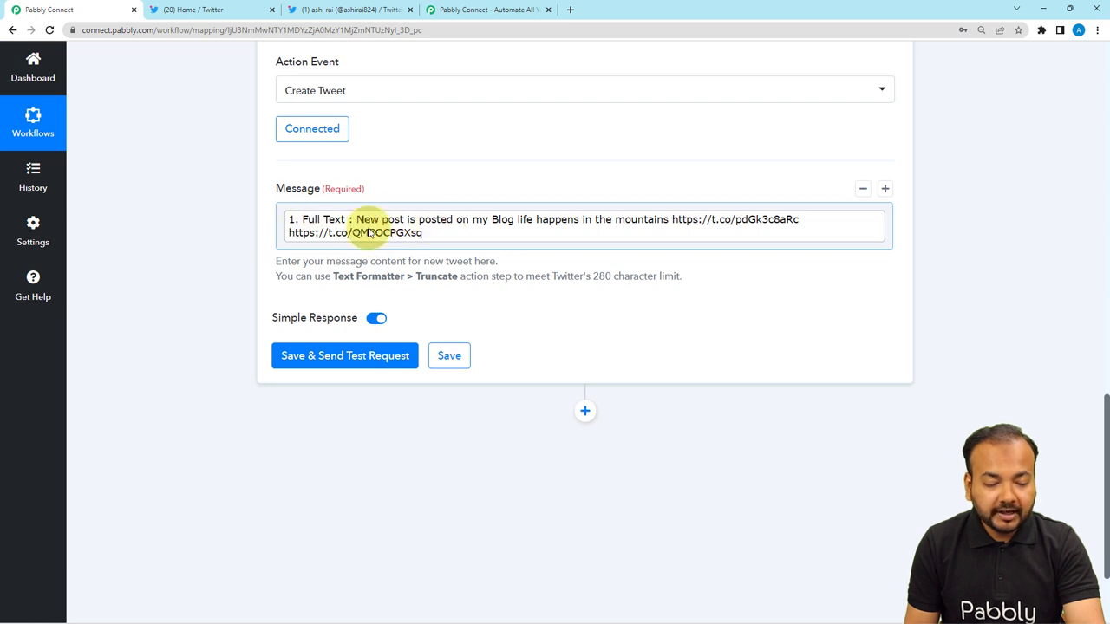
left_click(414, 276)
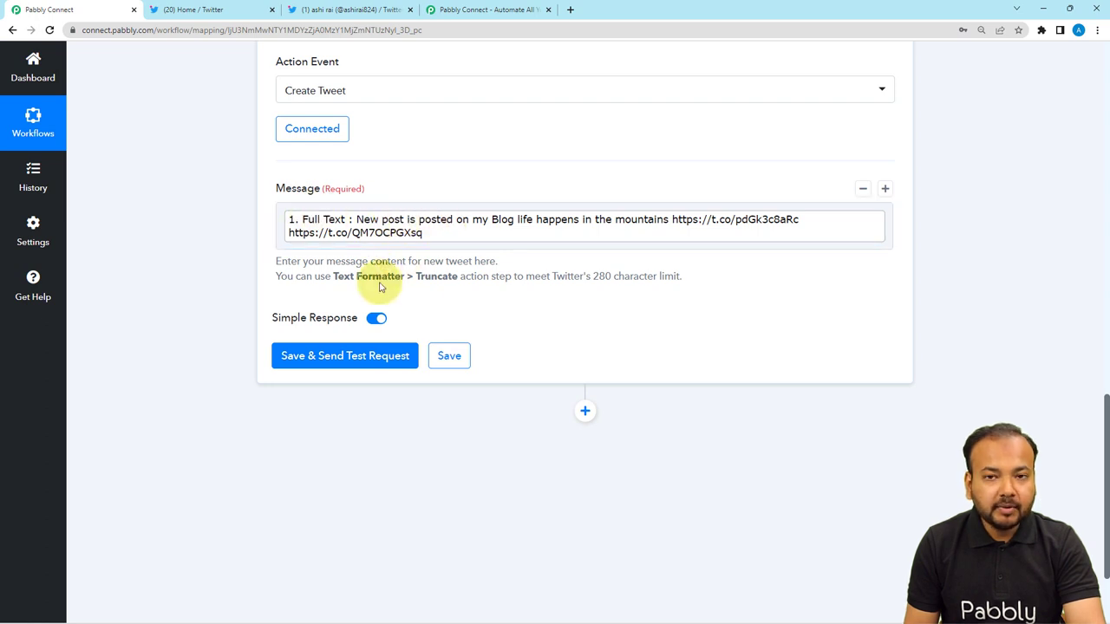
Step: Switch to Twitter and review the most recent tweets on the second account's profile
left_click(244, 11)
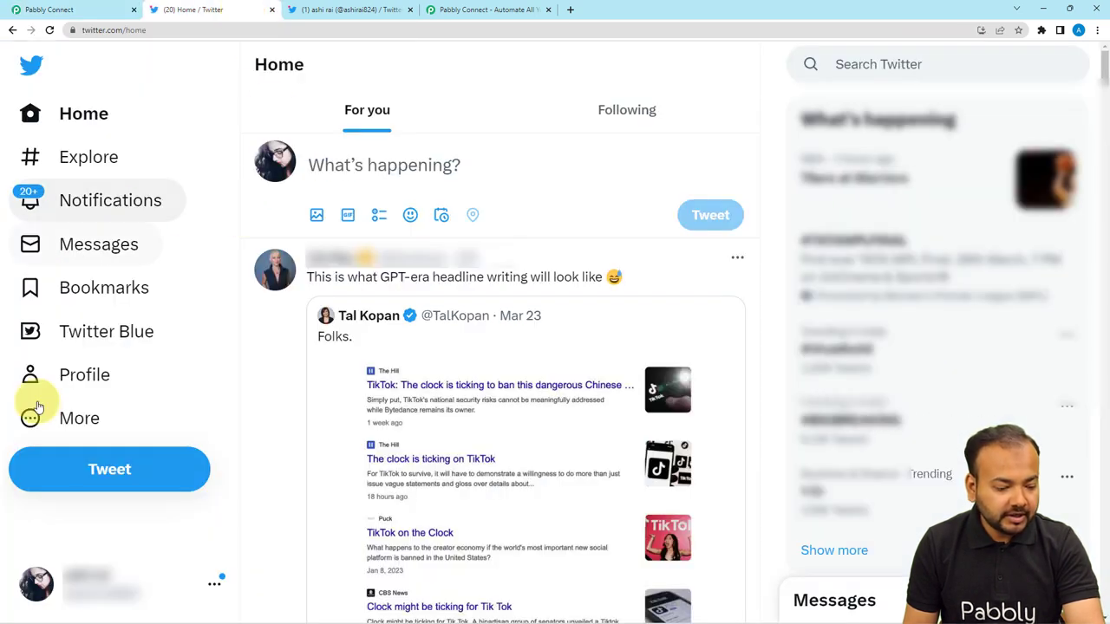
left_click(59, 384)
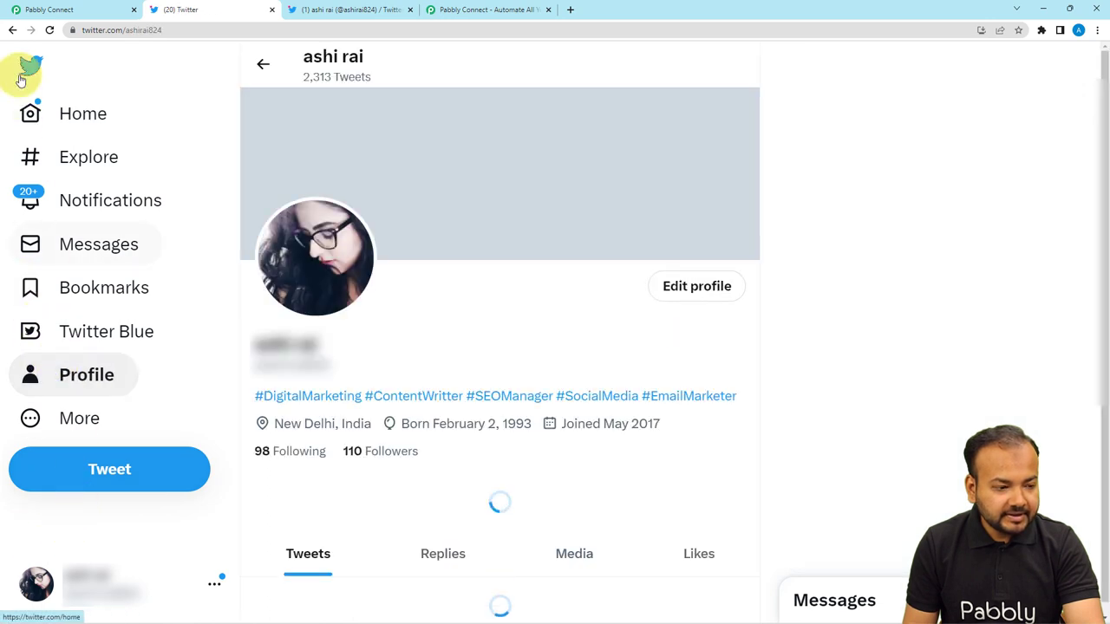
scroll(395, 260, "down", 2)
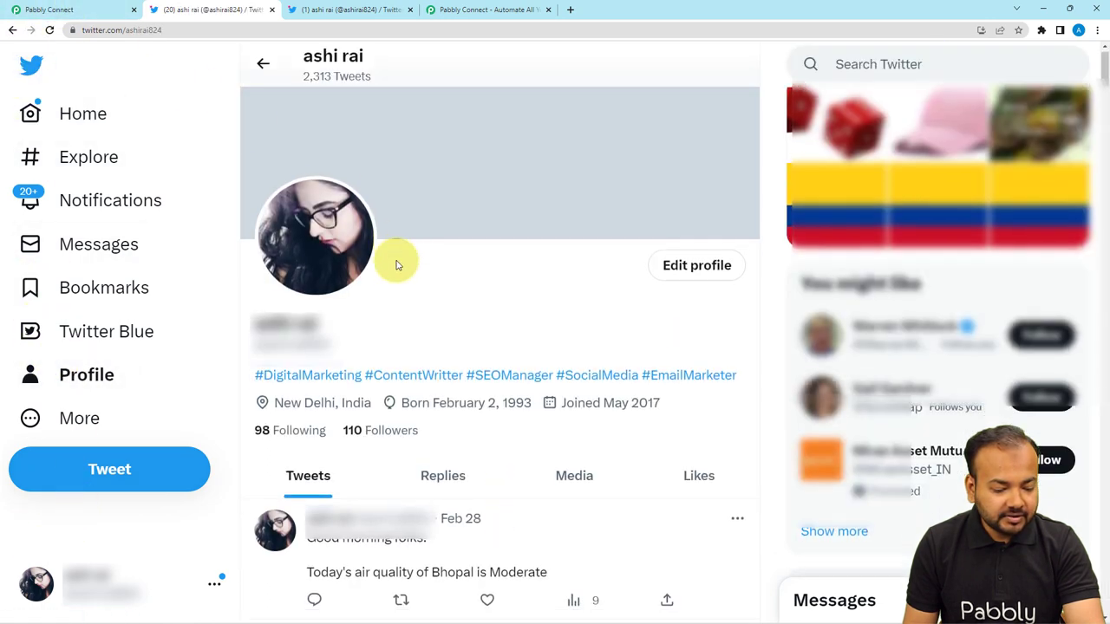
scroll(395, 265, "down", 1)
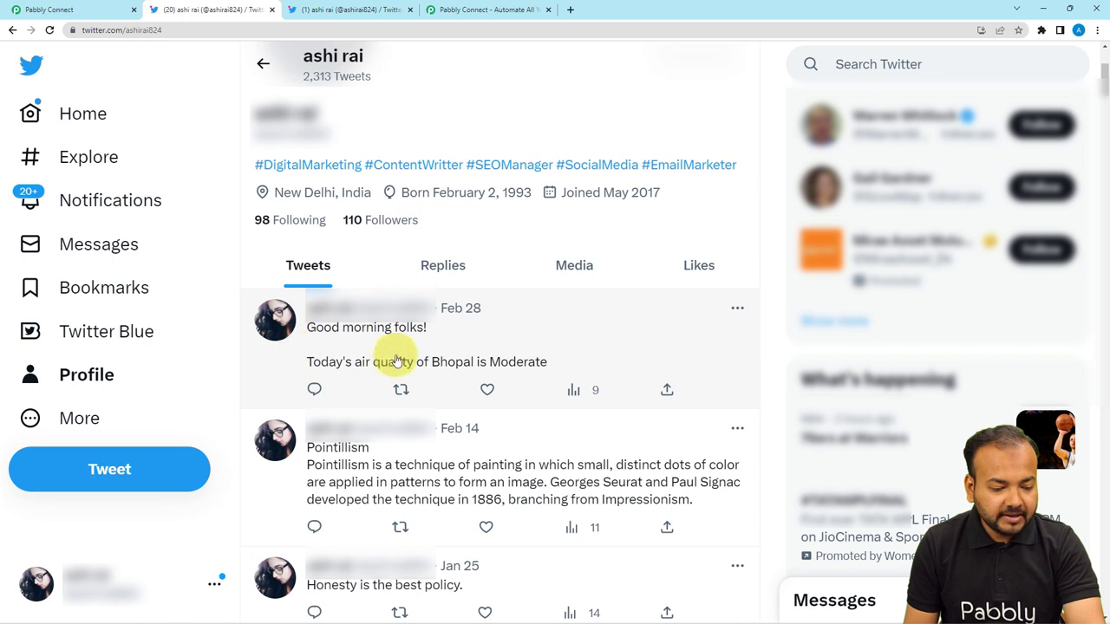
Step: Return to Pabbly Connect, save the Create Tweet action with a test request, and view the received response
left_click(62, 10)
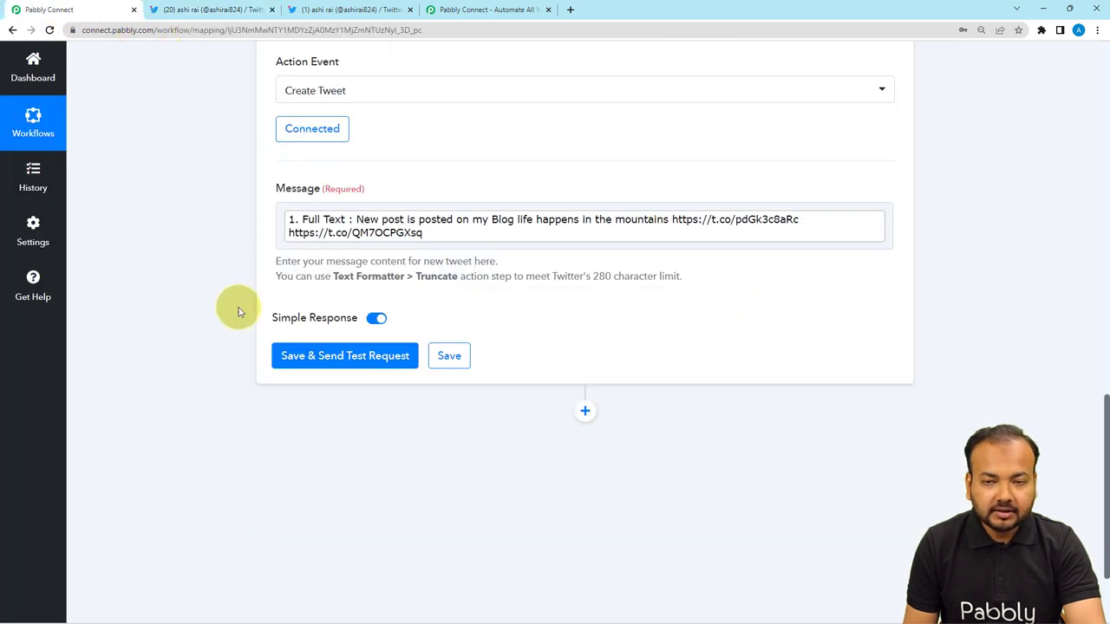
left_click(315, 373)
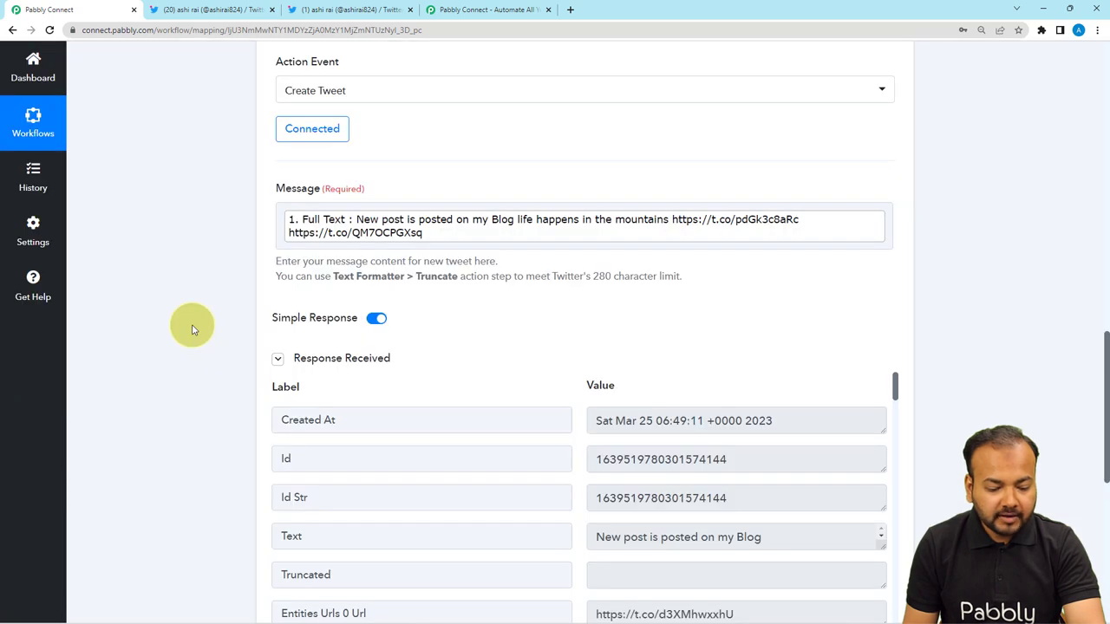
scroll(192, 329, "down", 1)
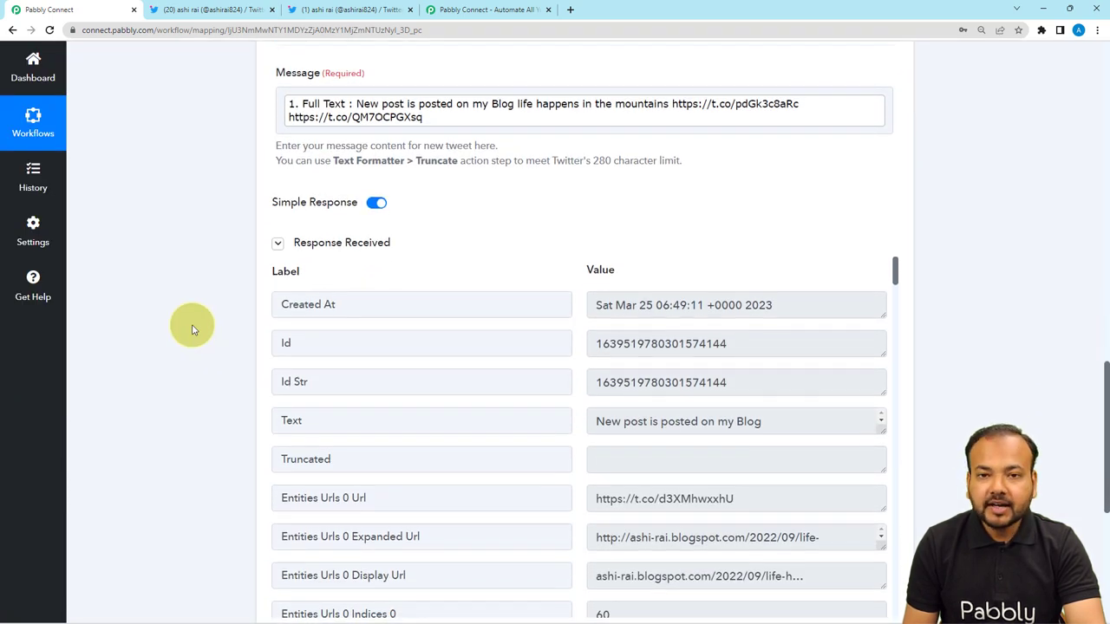
Step: Switch to Twitter, reload the second account's profile, and check for the newly posted tweet
left_click(221, 13)
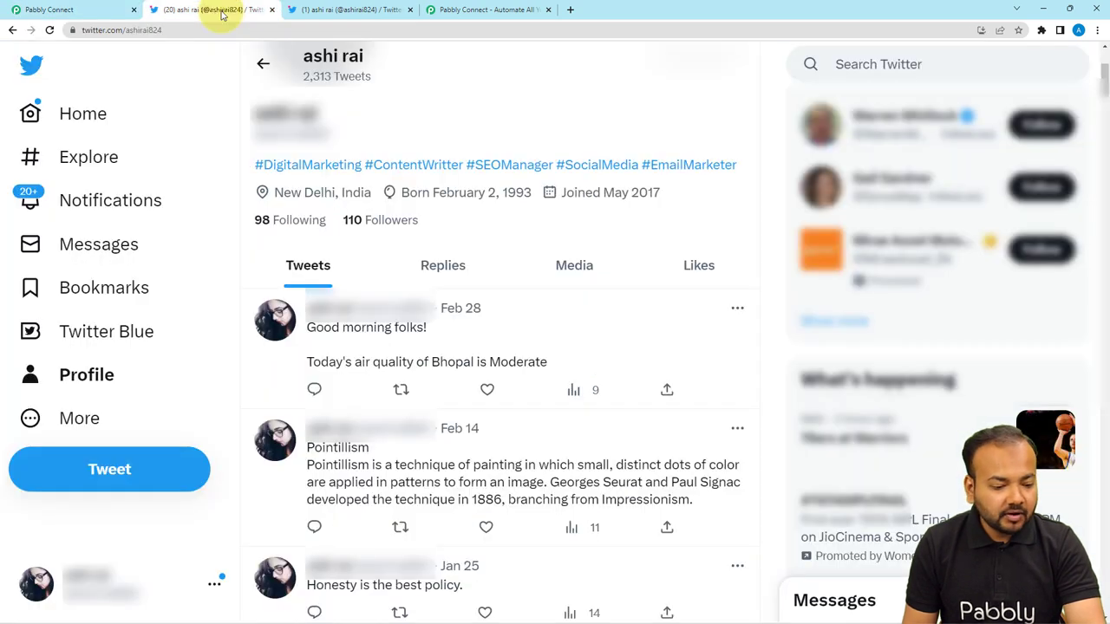
left_click(49, 30)
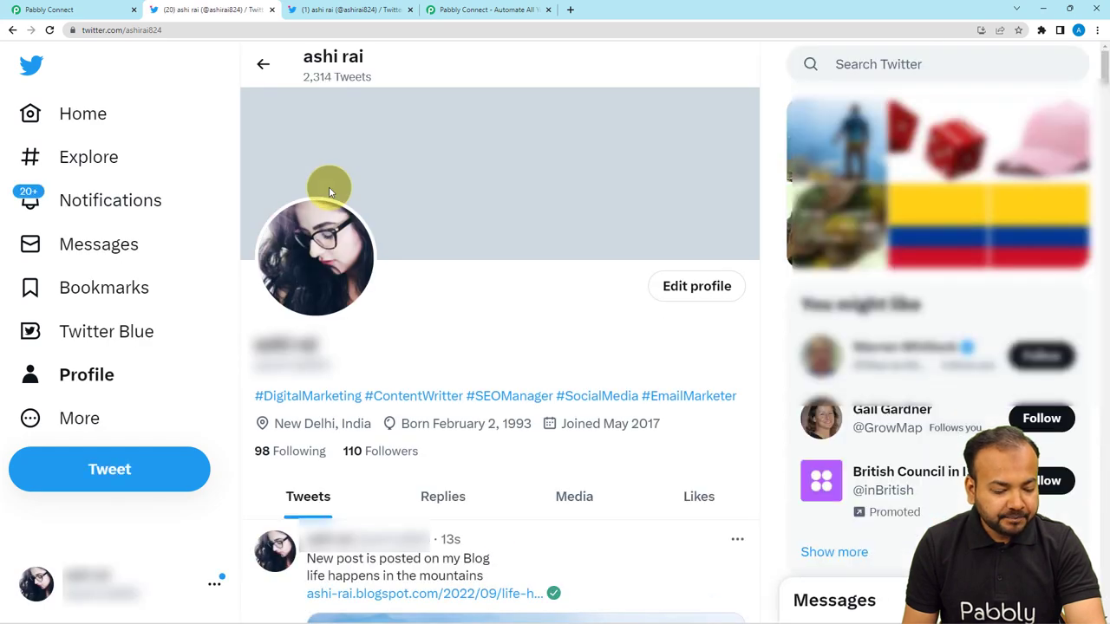
scroll(329, 187, "down", 2)
scroll(328, 187, "down", 1)
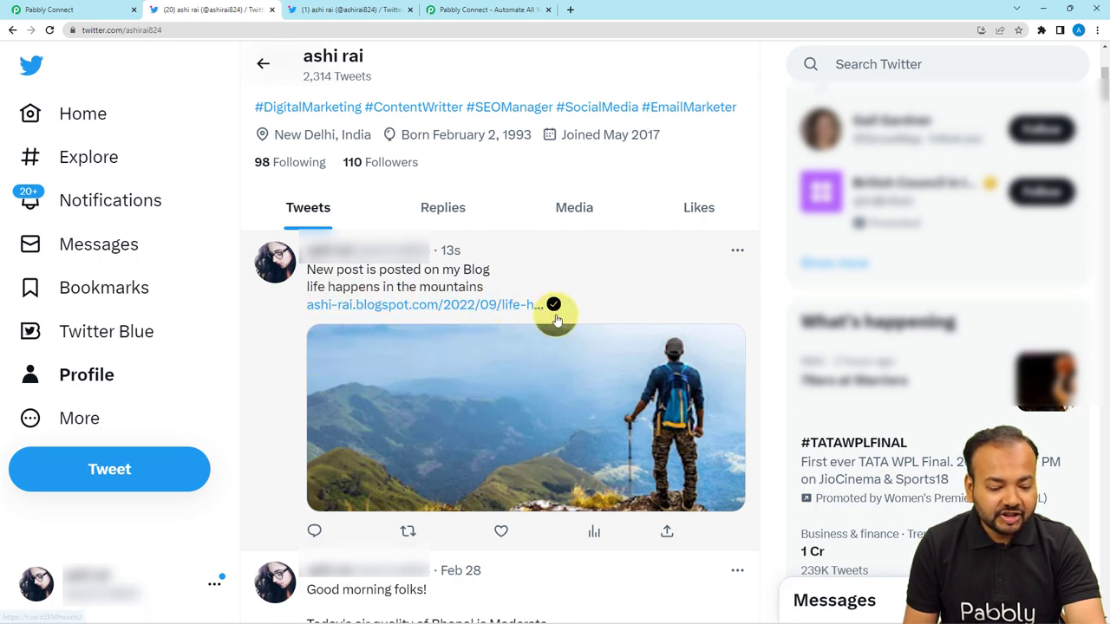
Step: Return to Pabbly Connect and review the New Tweet trigger response and the Create Tweet action setup
left_click(91, 10)
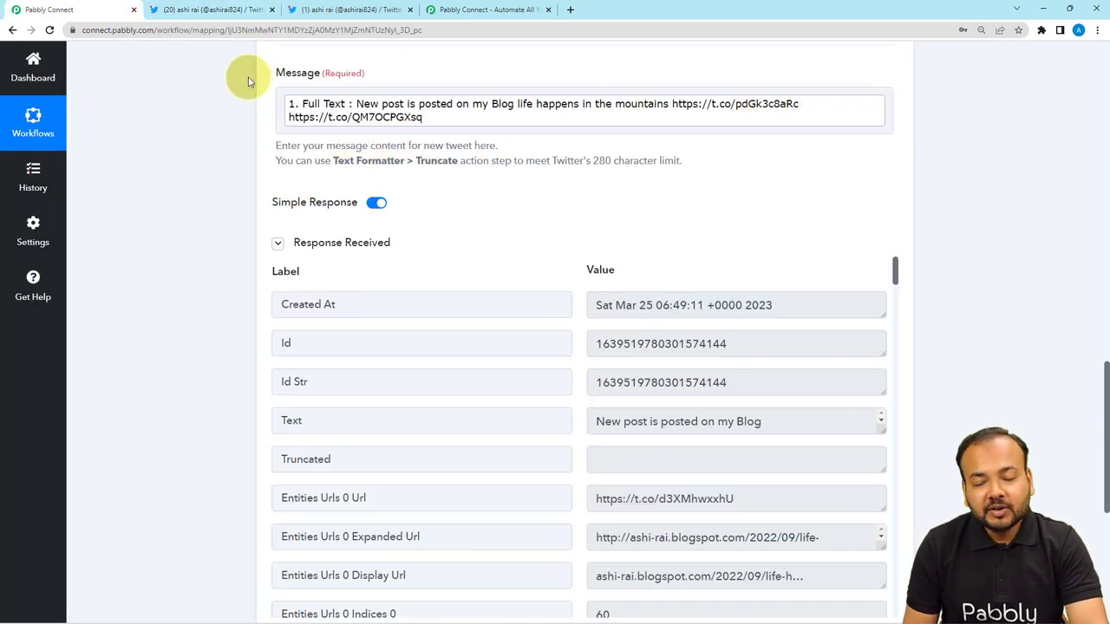
scroll(243, 179, "up", 10)
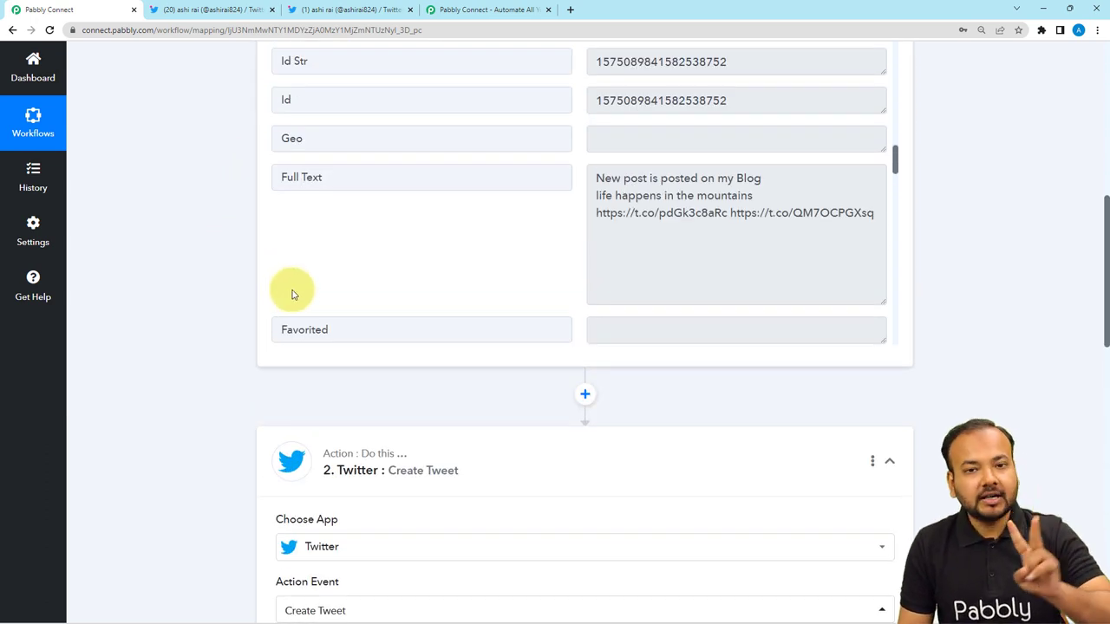
scroll(292, 295, "down", 4)
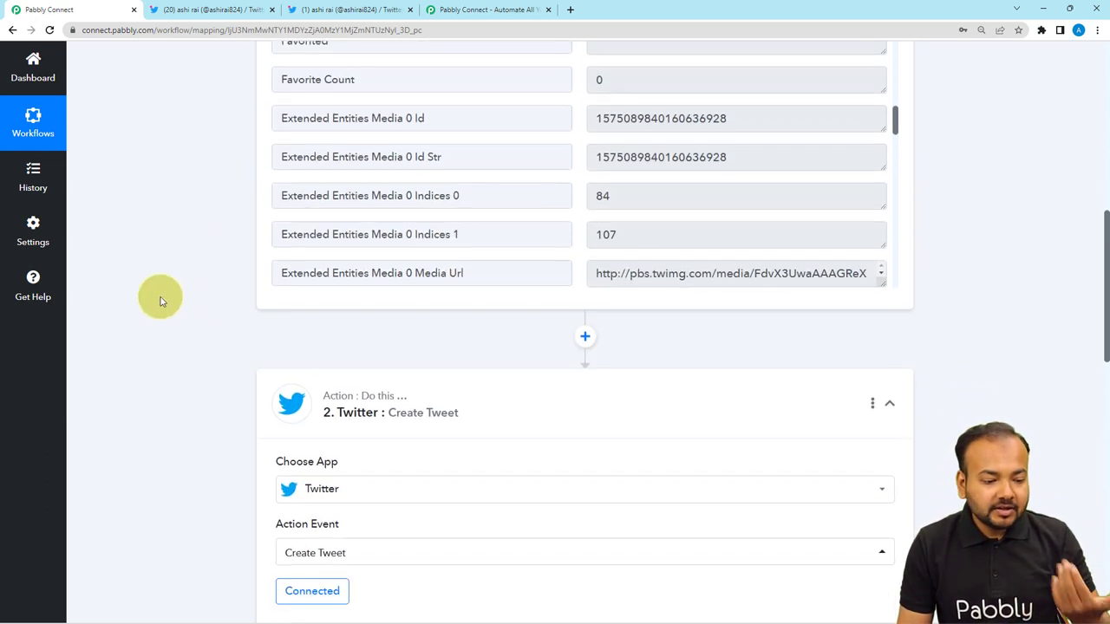
scroll(160, 301, "down", 3)
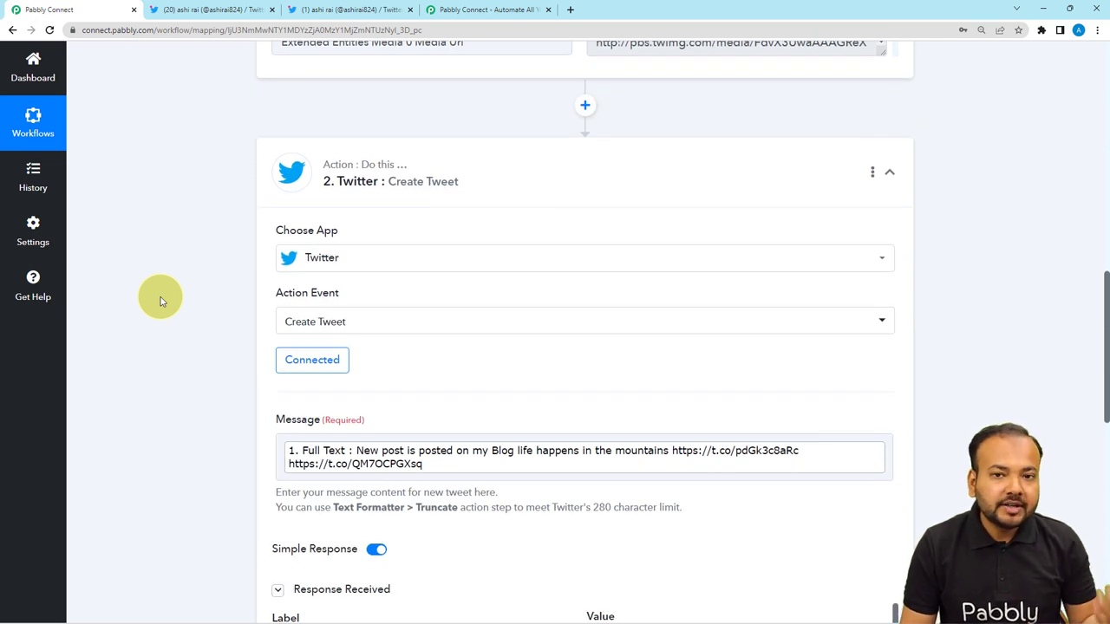
Step: Add another action step below the Create Tweet action
scroll(159, 301, "down", 10)
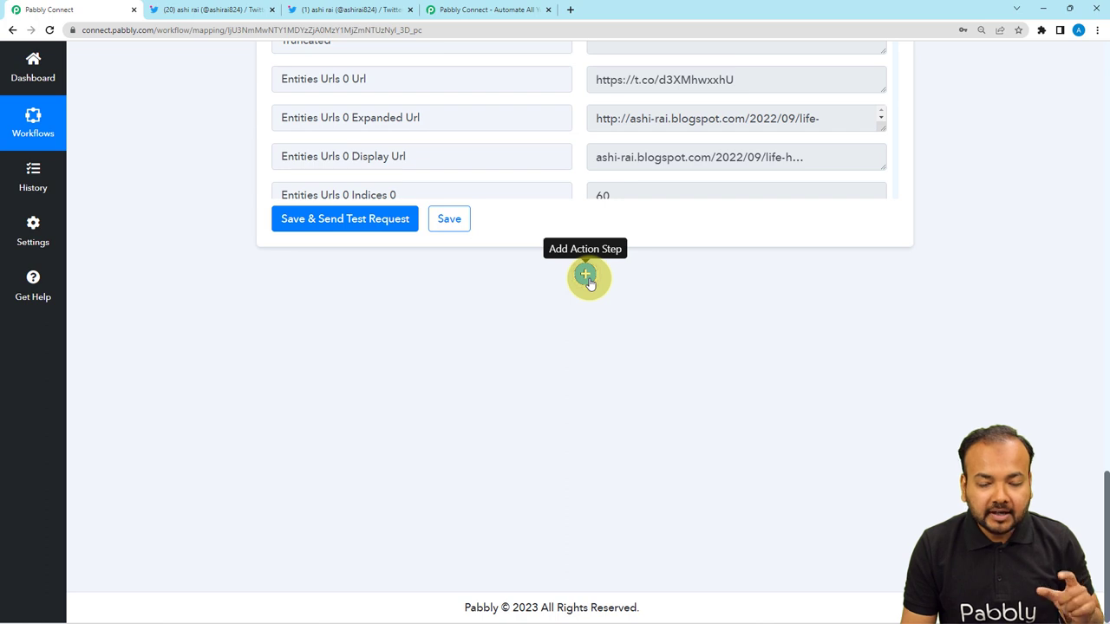
left_click(585, 276)
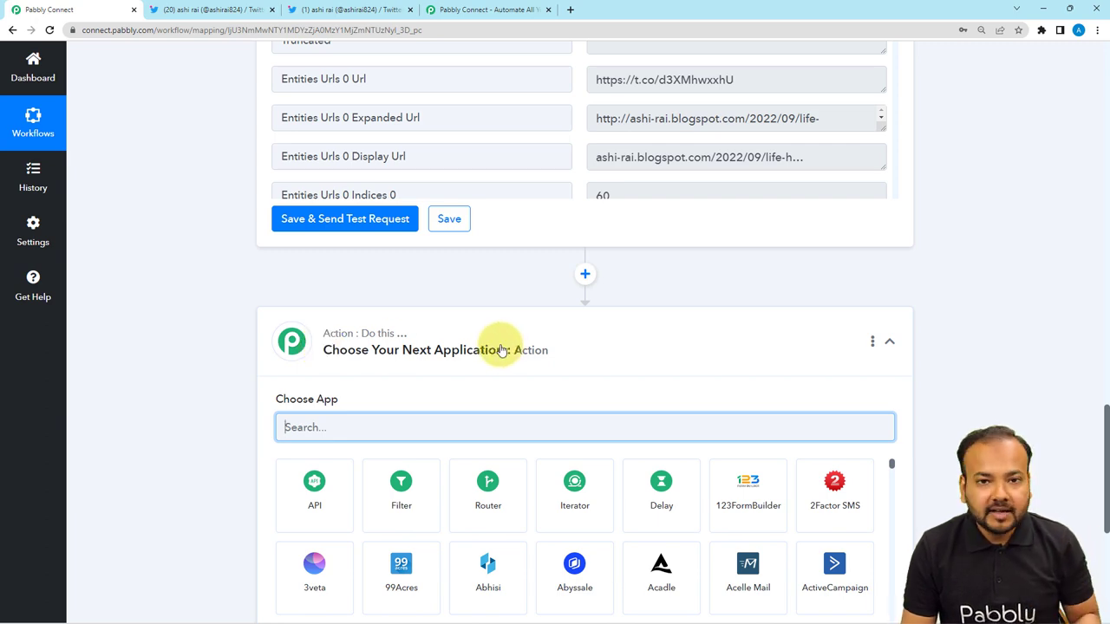
Step: Collapse the Create Tweet action and the New Tweet trigger to get a compact overview of the workflow
scroll(500, 349, "up", 8)
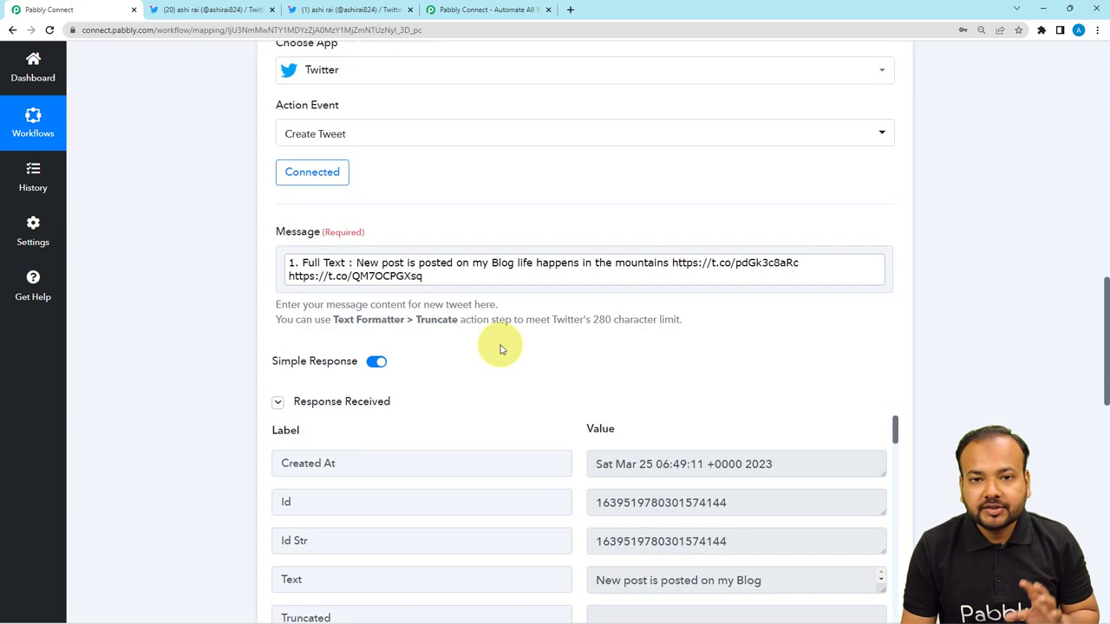
scroll(500, 349, "up", 5)
left_click(503, 344)
scroll(234, 268, "up", 3)
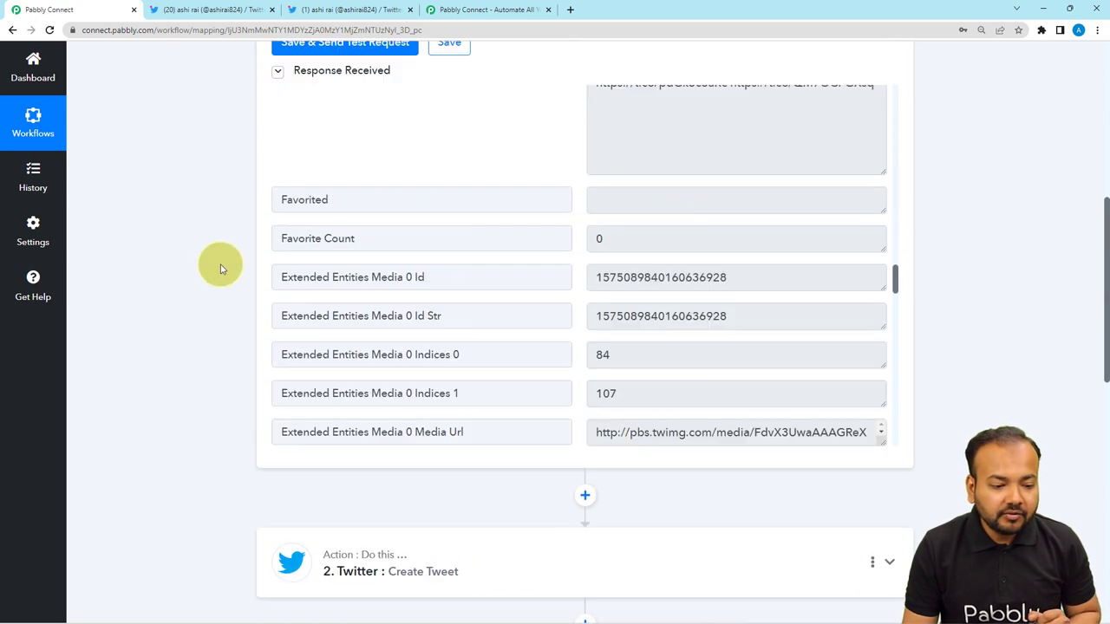
scroll(221, 269, "up", 6)
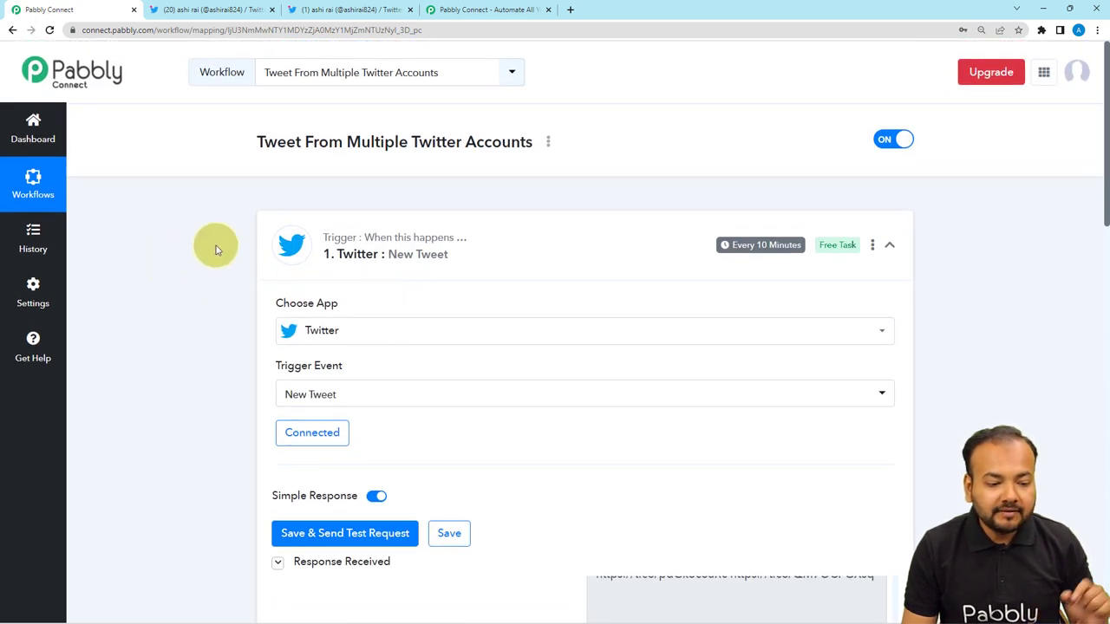
left_click(299, 251)
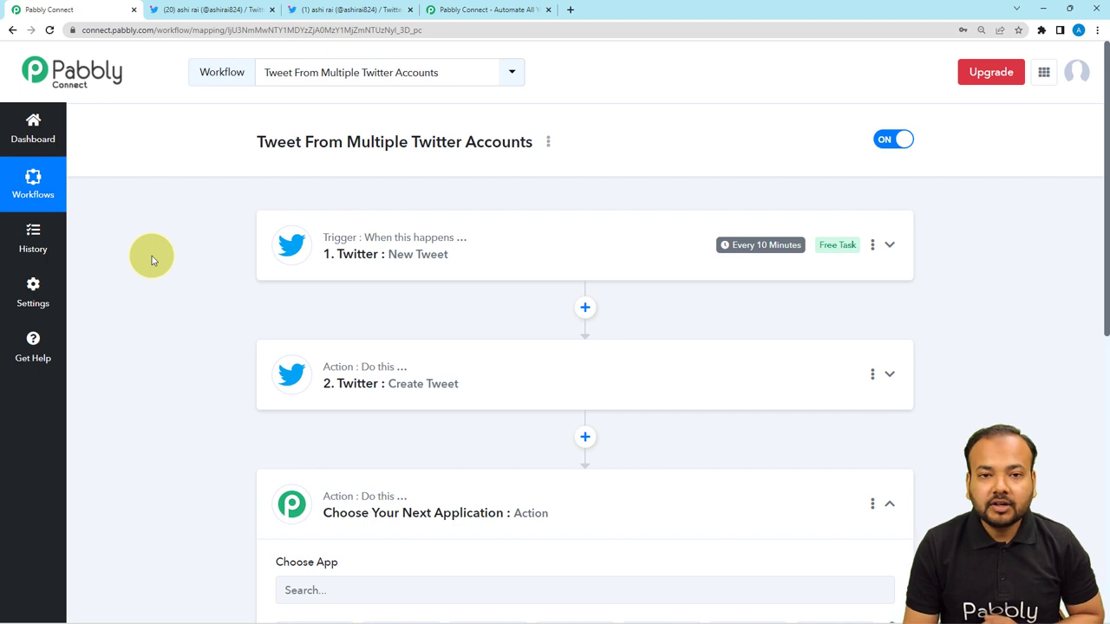
Step: Delete the empty action step below the Create Tweet action
left_click(873, 507)
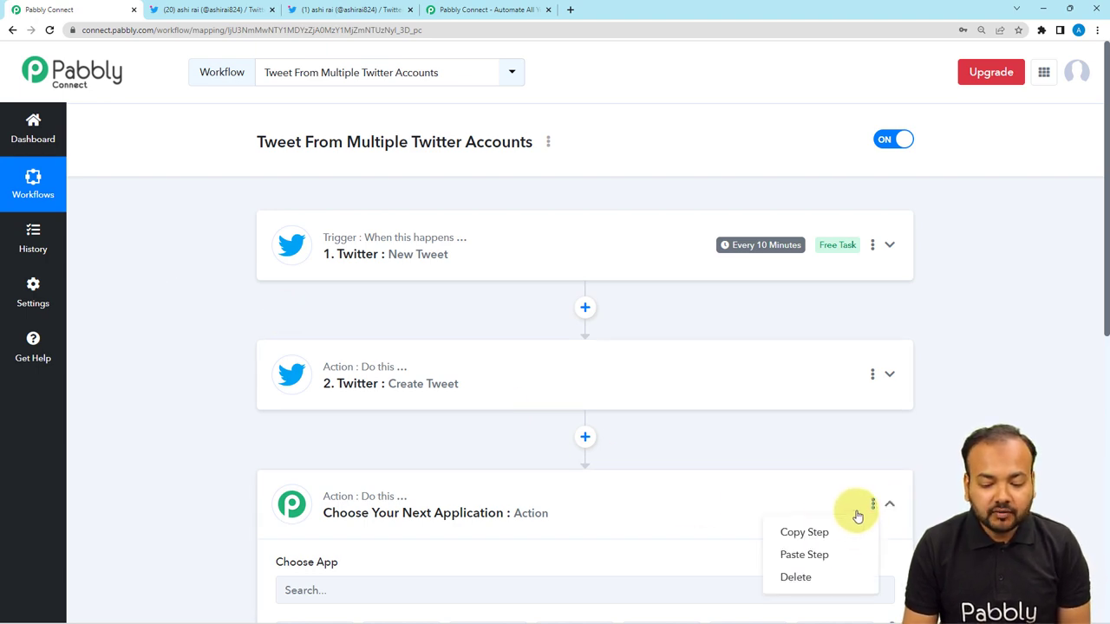
left_click(793, 579)
left_click(497, 399)
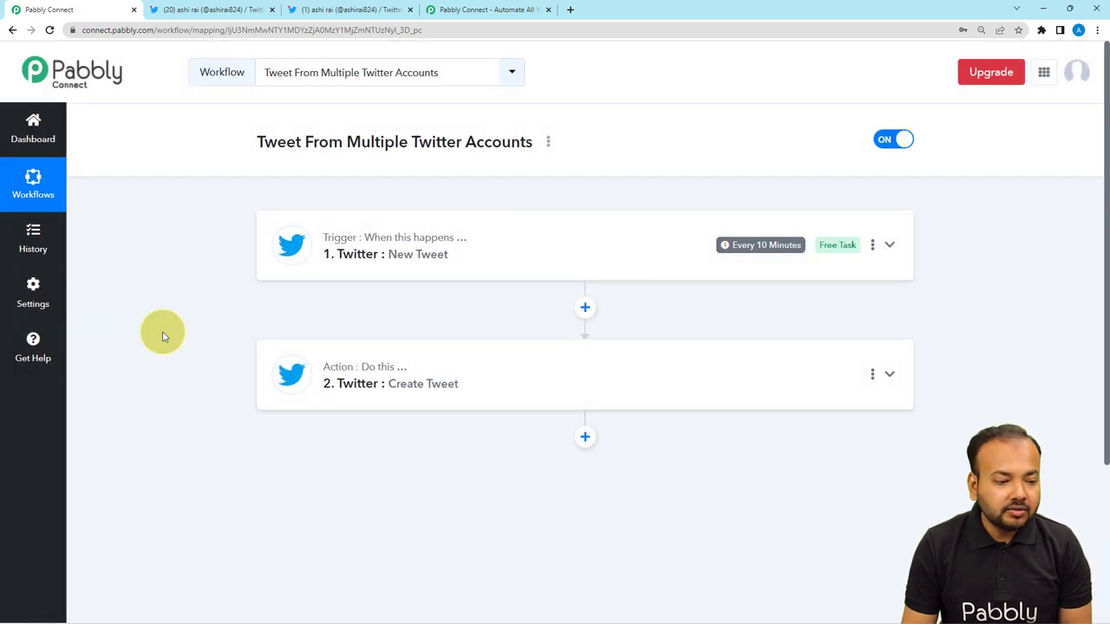
Step: Expand the New Tweet trigger to view its settings and collapse it again
left_click(352, 275)
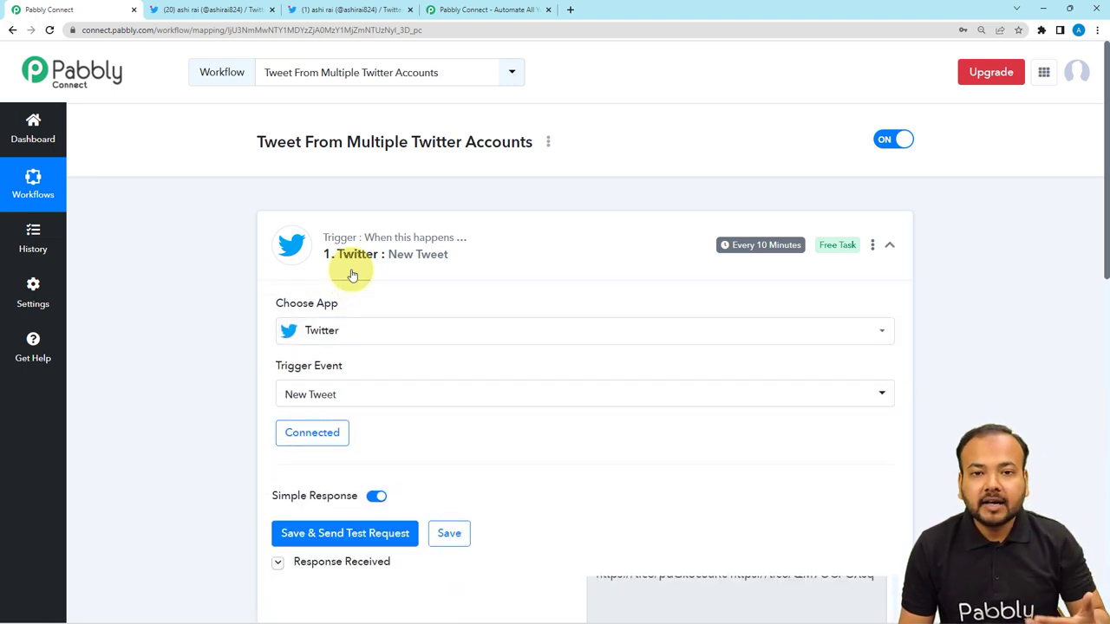
left_click(352, 275)
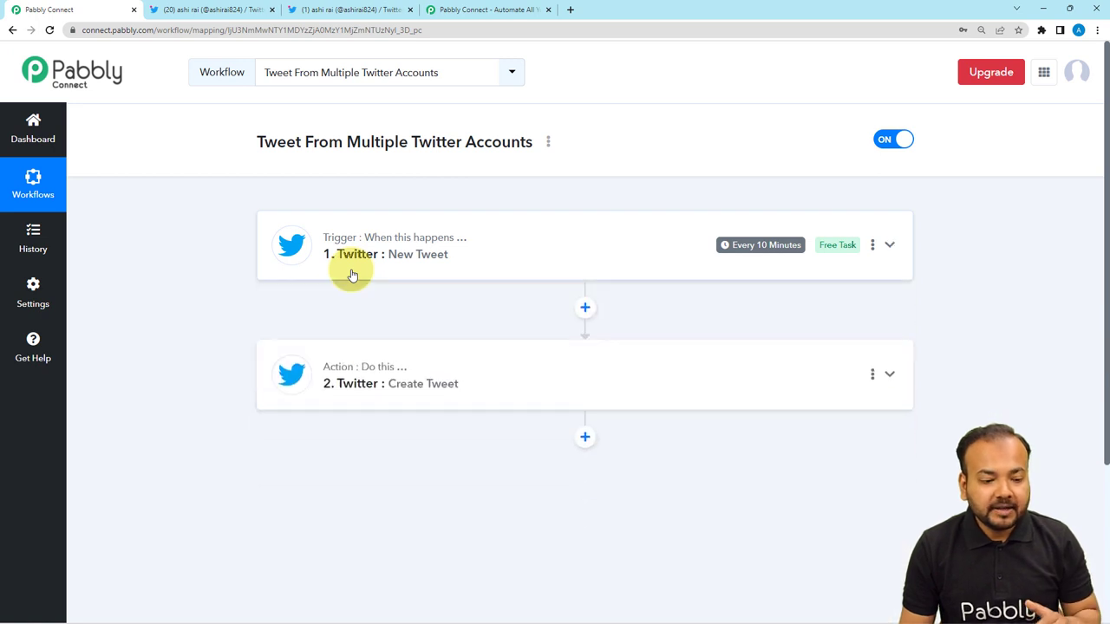